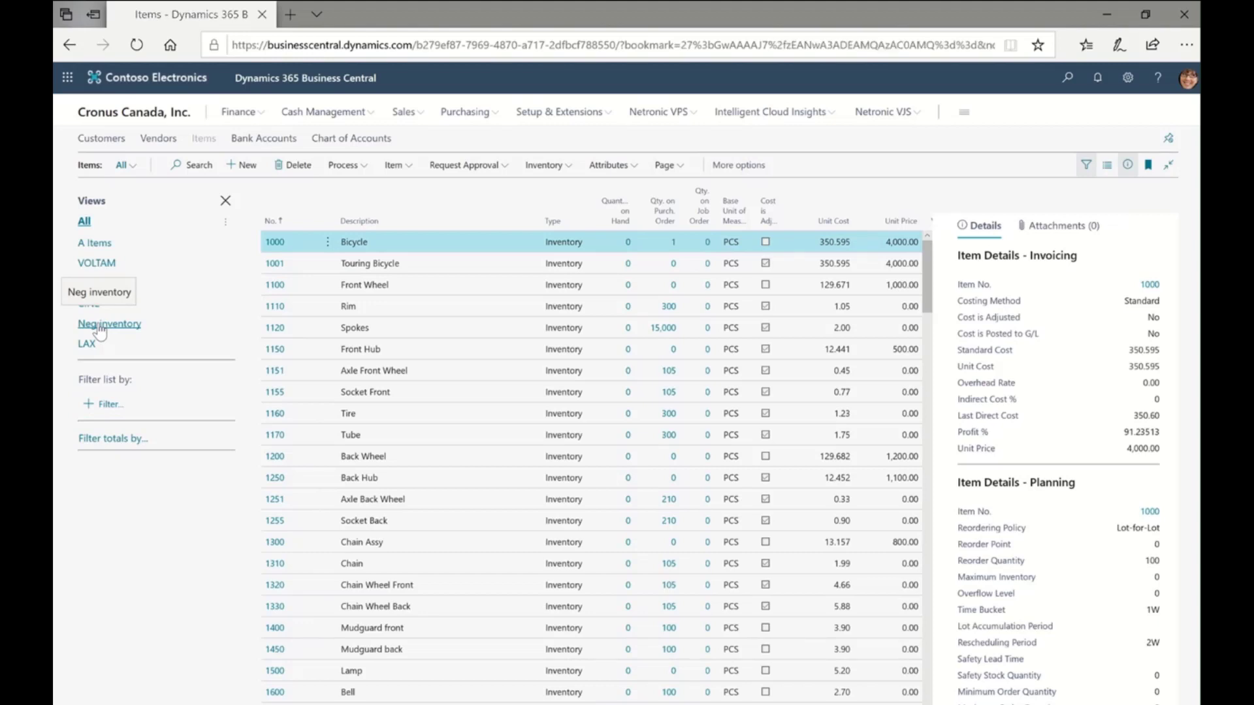
Step: Show the Neg inventory view of the item list and look through the fields available for an additional filter
click(99, 325)
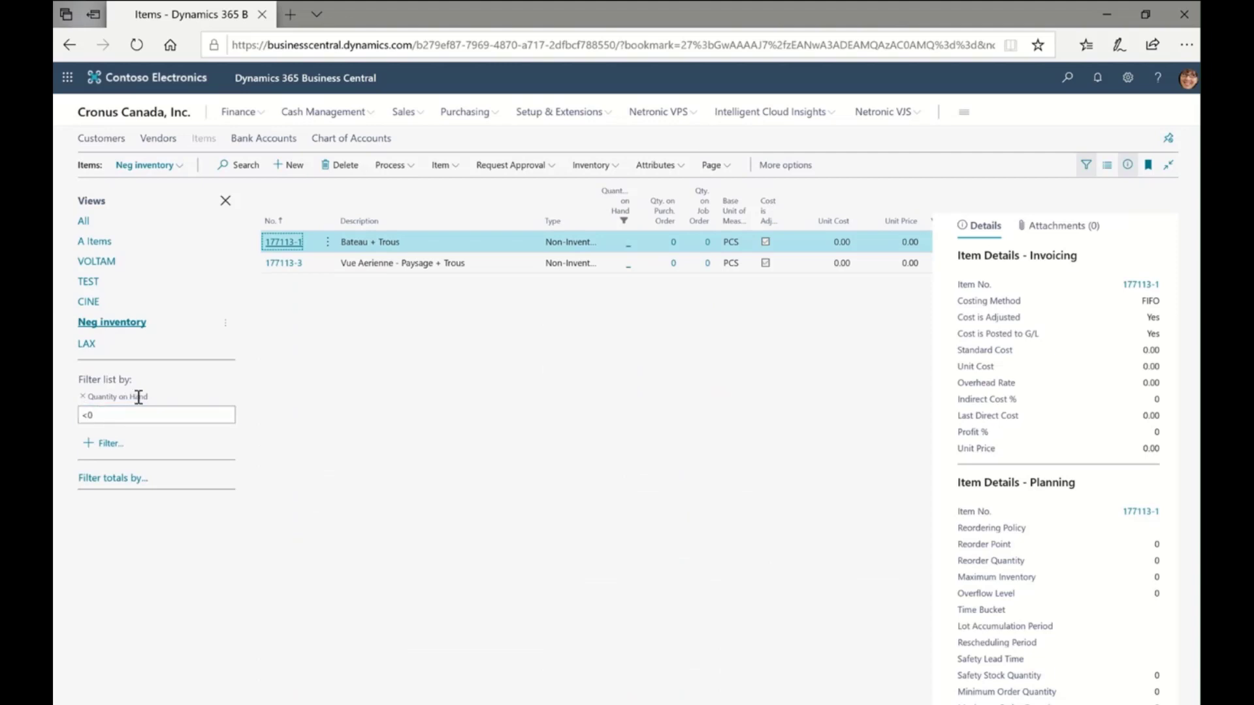
click(105, 445)
scroll(144, 320, down, 5)
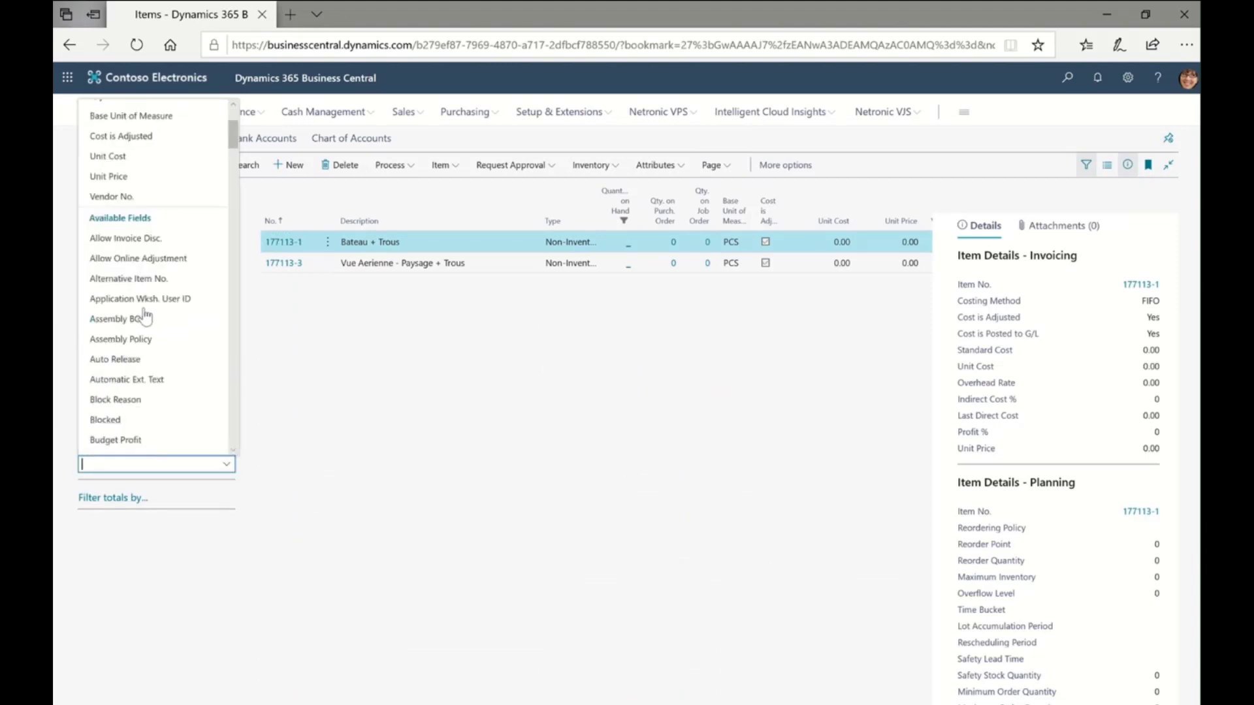
scroll(142, 318, up, 8)
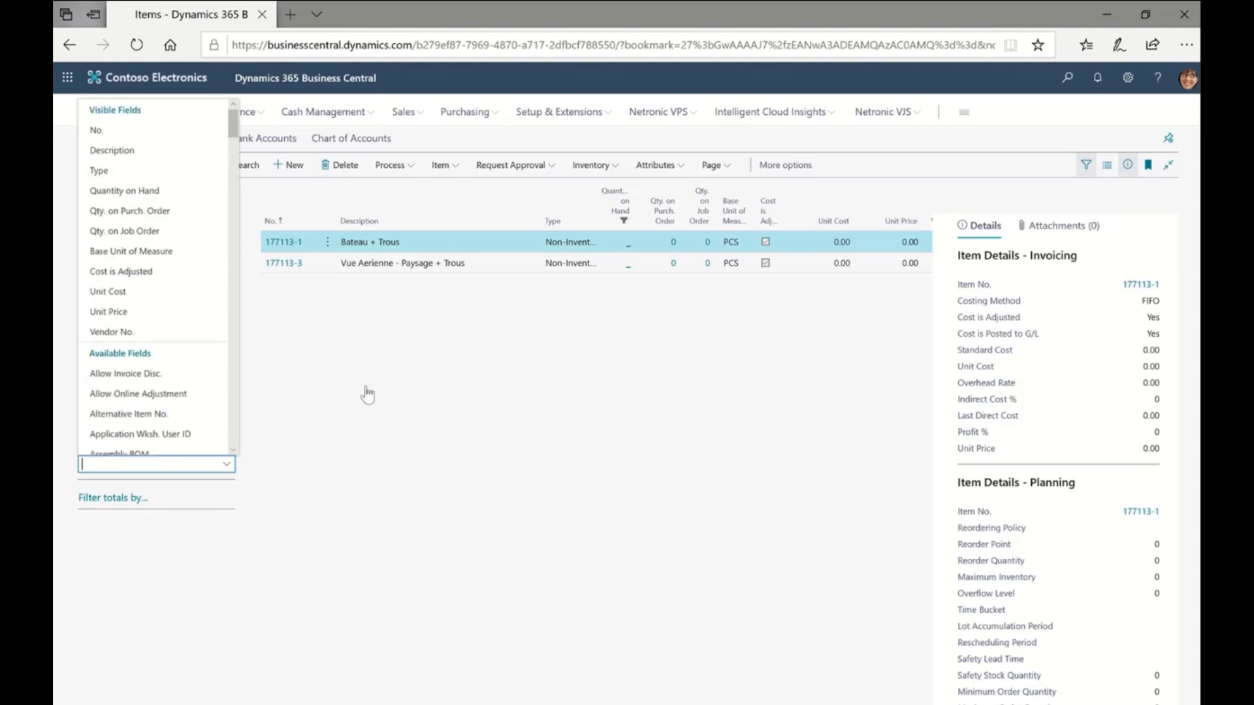
click(422, 370)
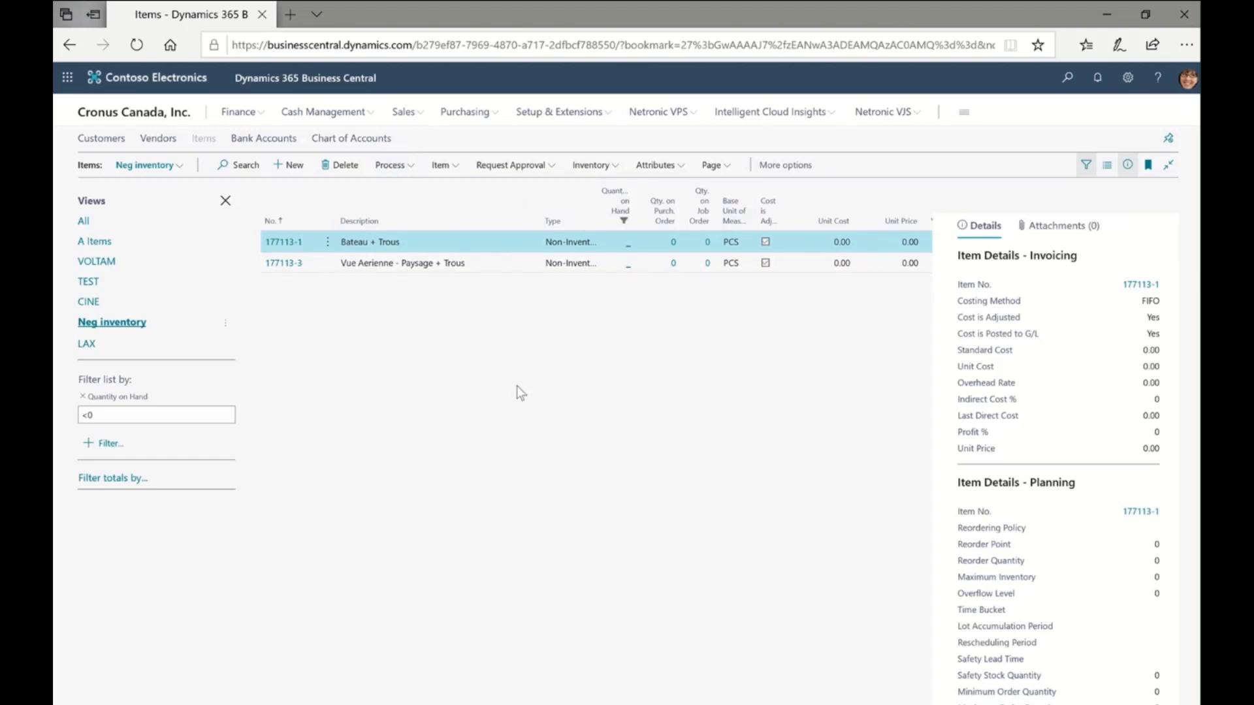
Step: Switch the item list to the A Items view, open it with Edit in Excel and enable editing of the workbook
click(99, 245)
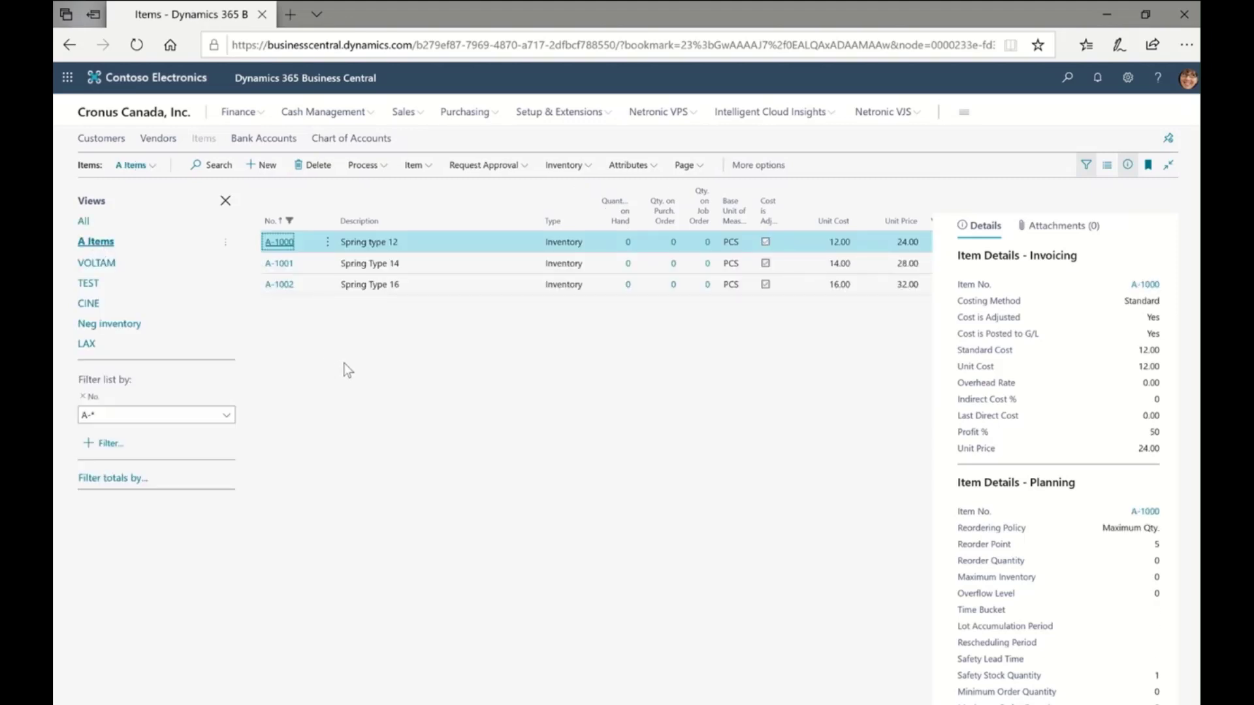
click(700, 168)
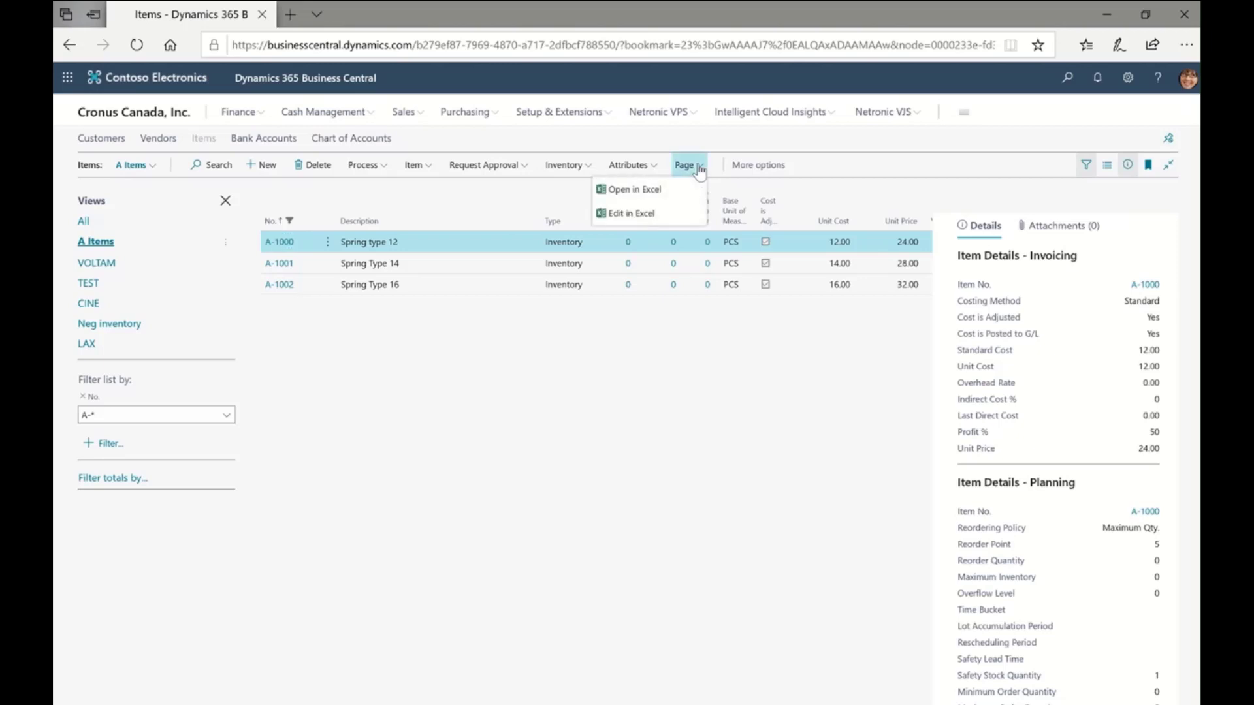
click(632, 216)
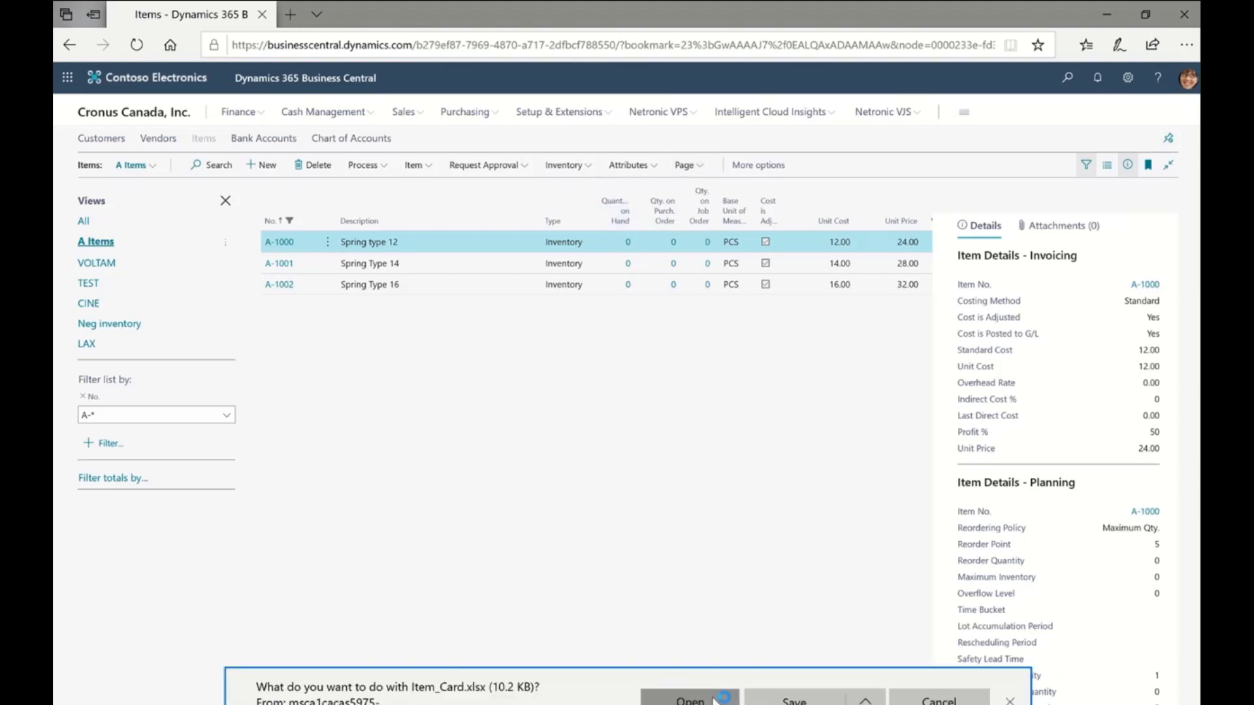
click(690, 698)
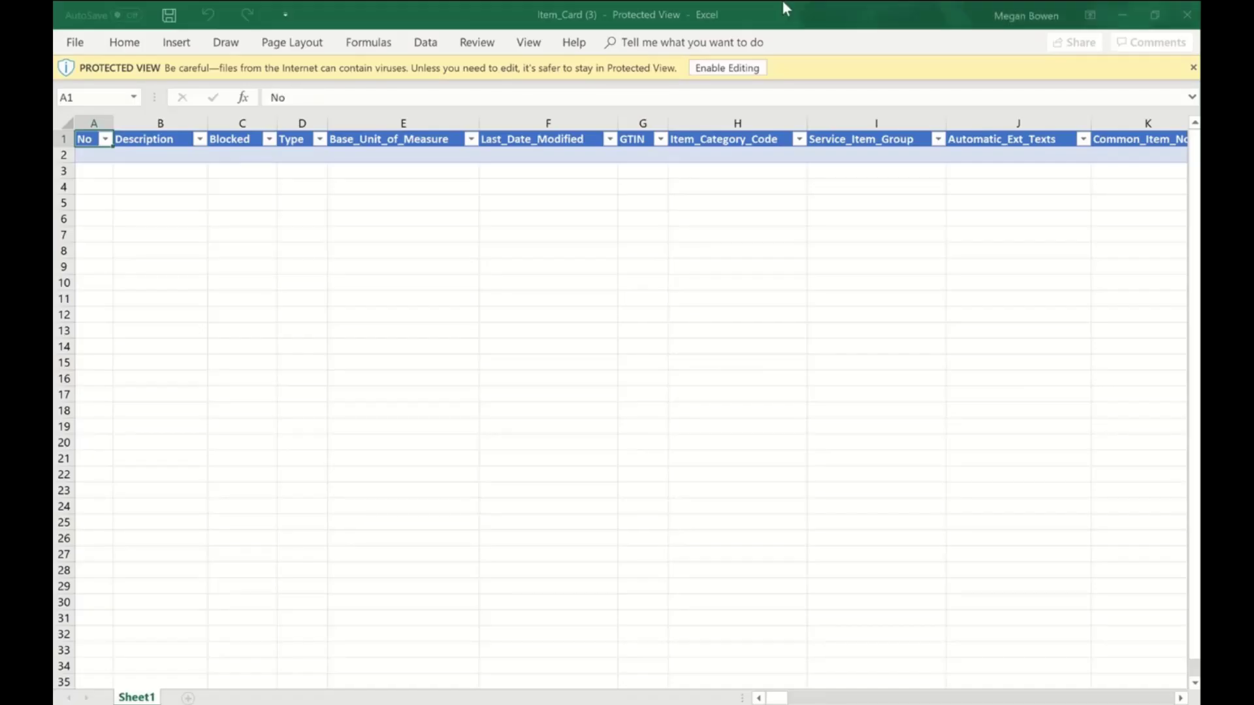
click(738, 68)
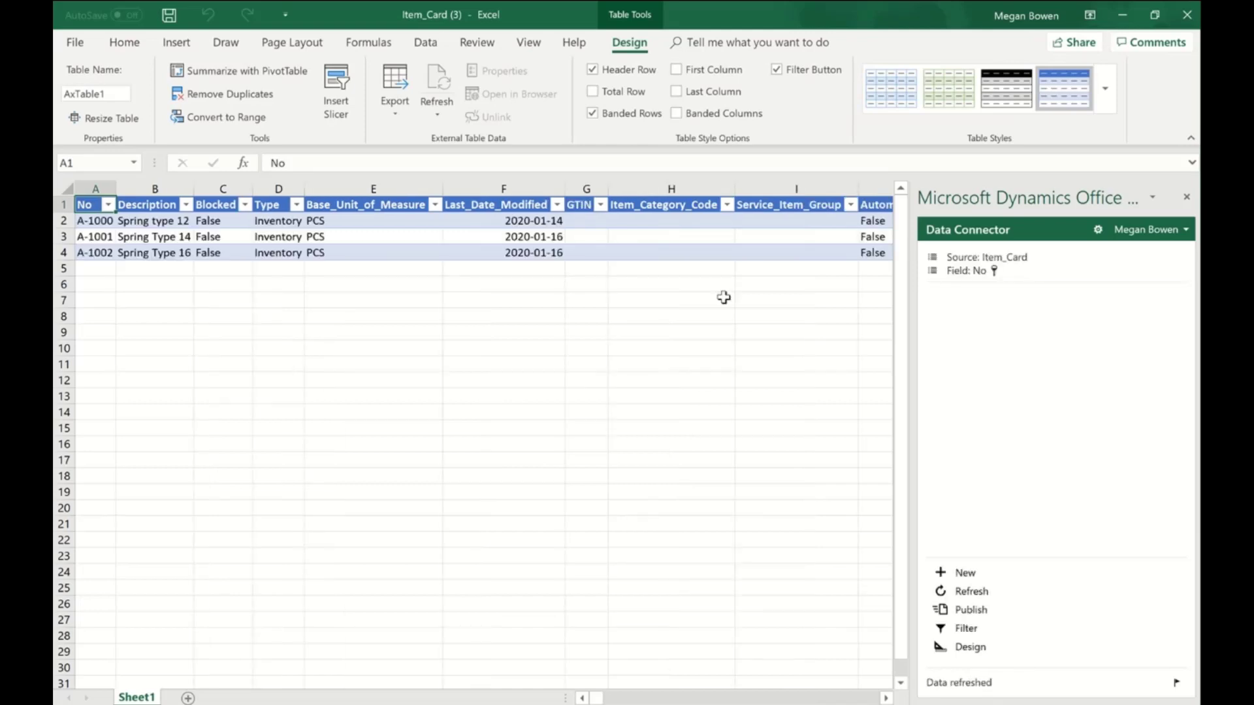
Step: Add a new item numbered A-1003 in the first empty row below the item table
click(97, 268)
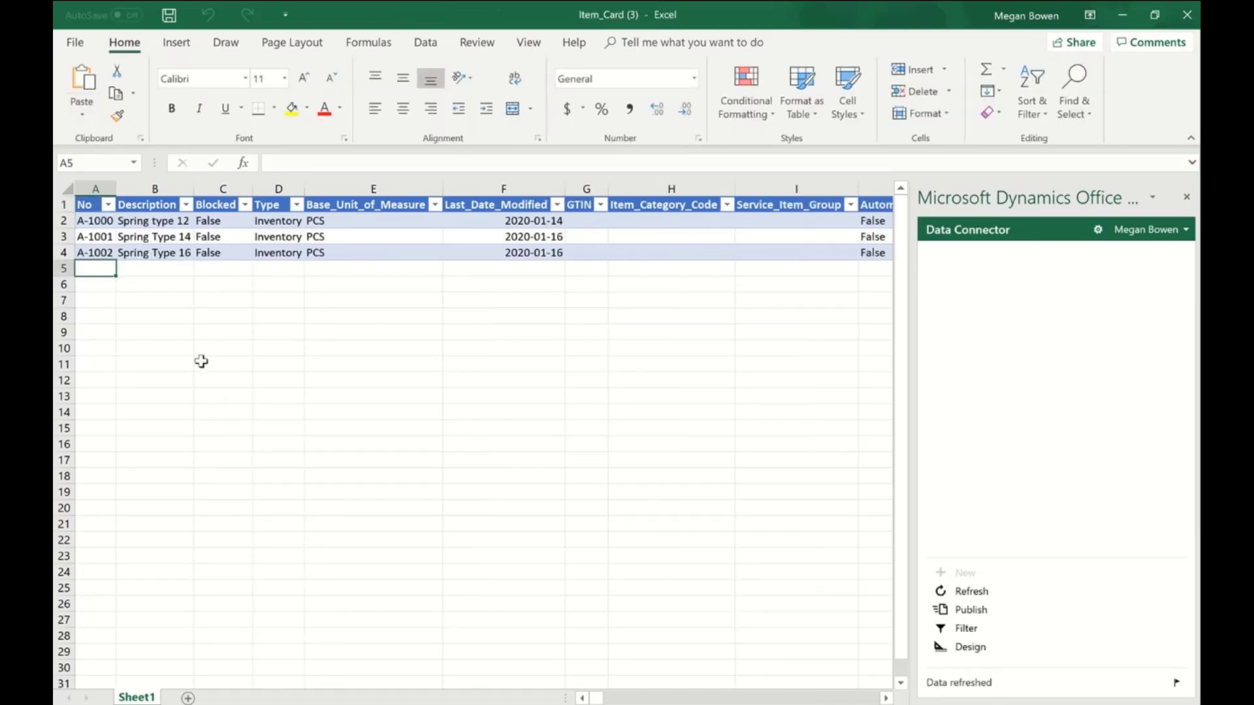
text(A-)
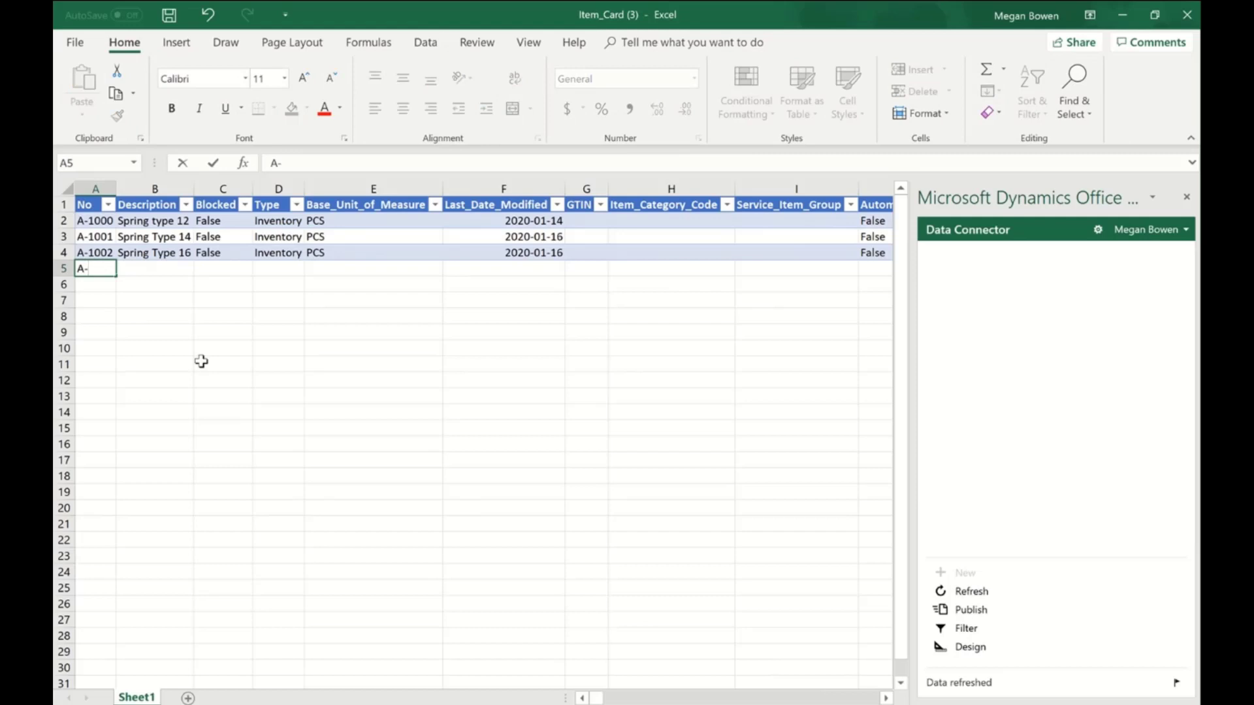
text(1003)
key(Tab)
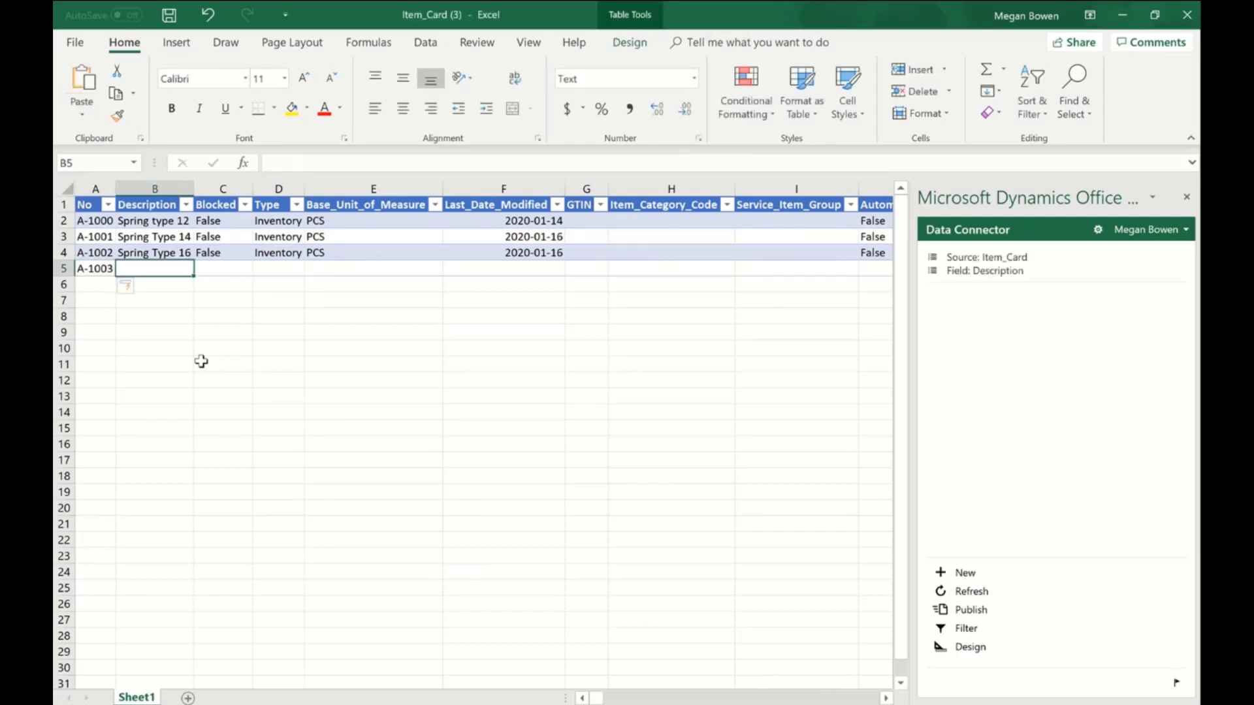
Step: Copy the description of item A-1002 to item A-1003 and change it to Spring Type 18
key(Up)
key(ctrl+c)
key(Down)
key(ctrl+v)
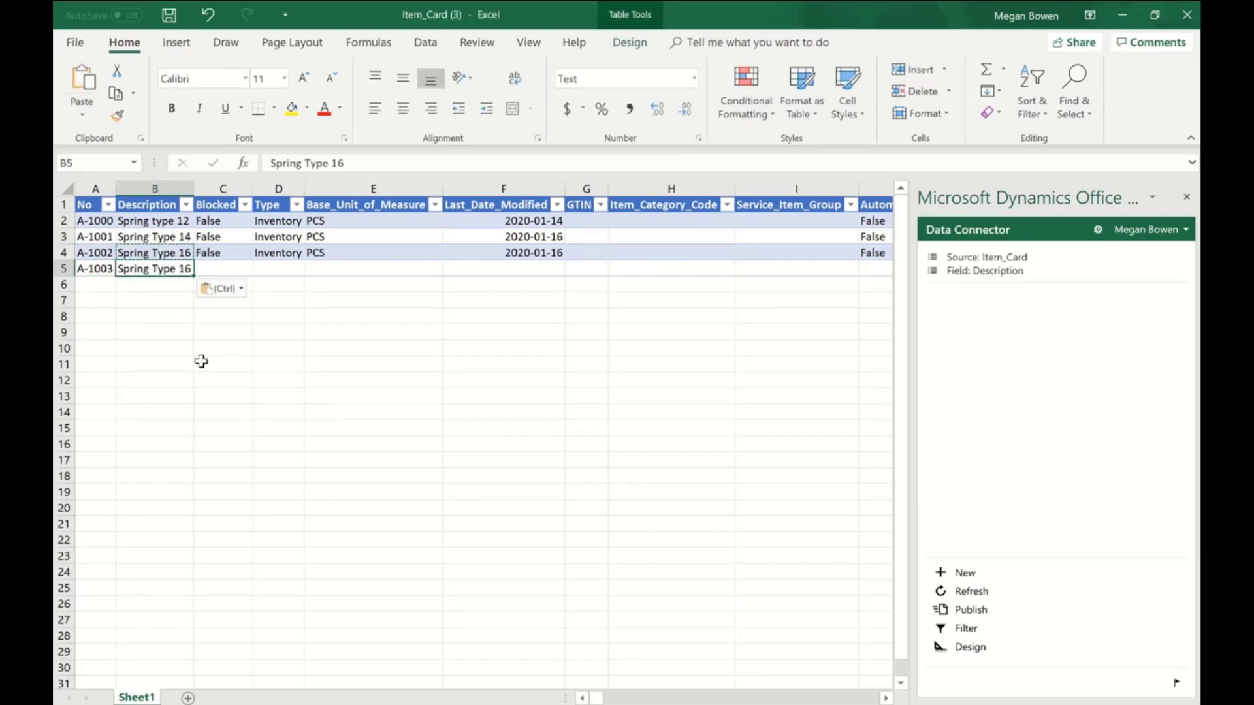
key(F2)
key(BackSpace)
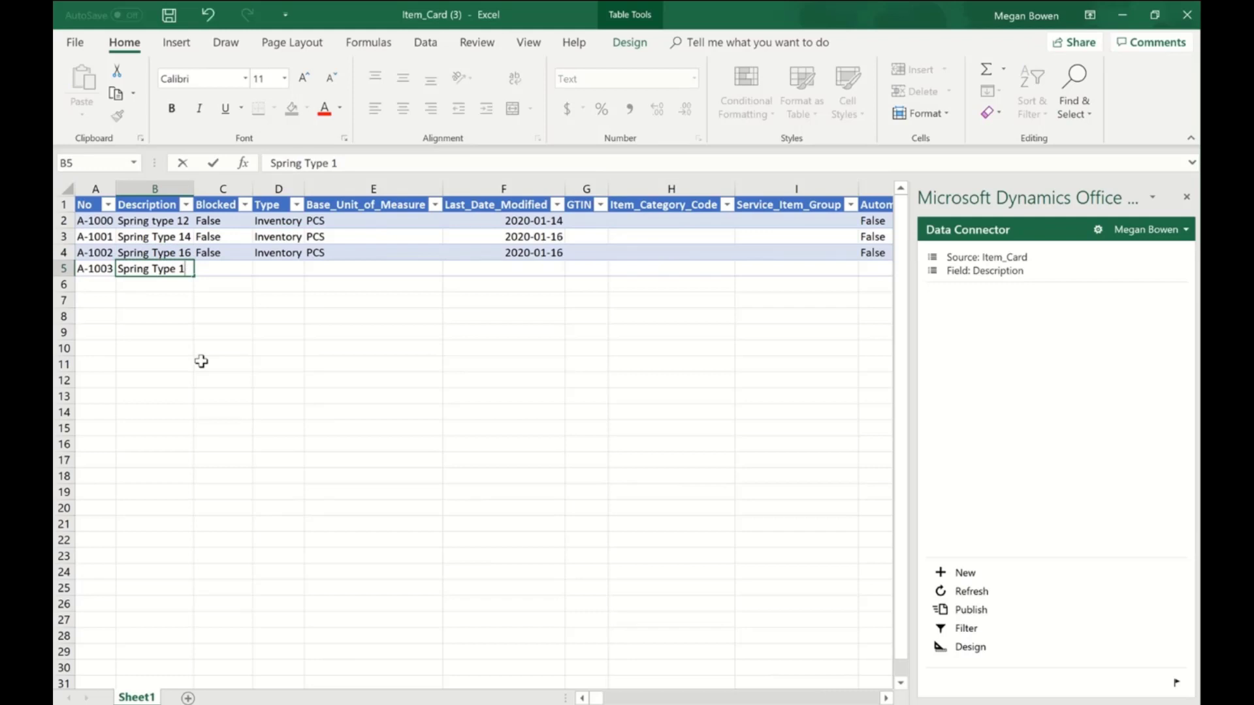
text(8)
Step: Set the base unit of measure of item A-1003 to PCS
key(Tab)
key(Tab)
key(Tab)
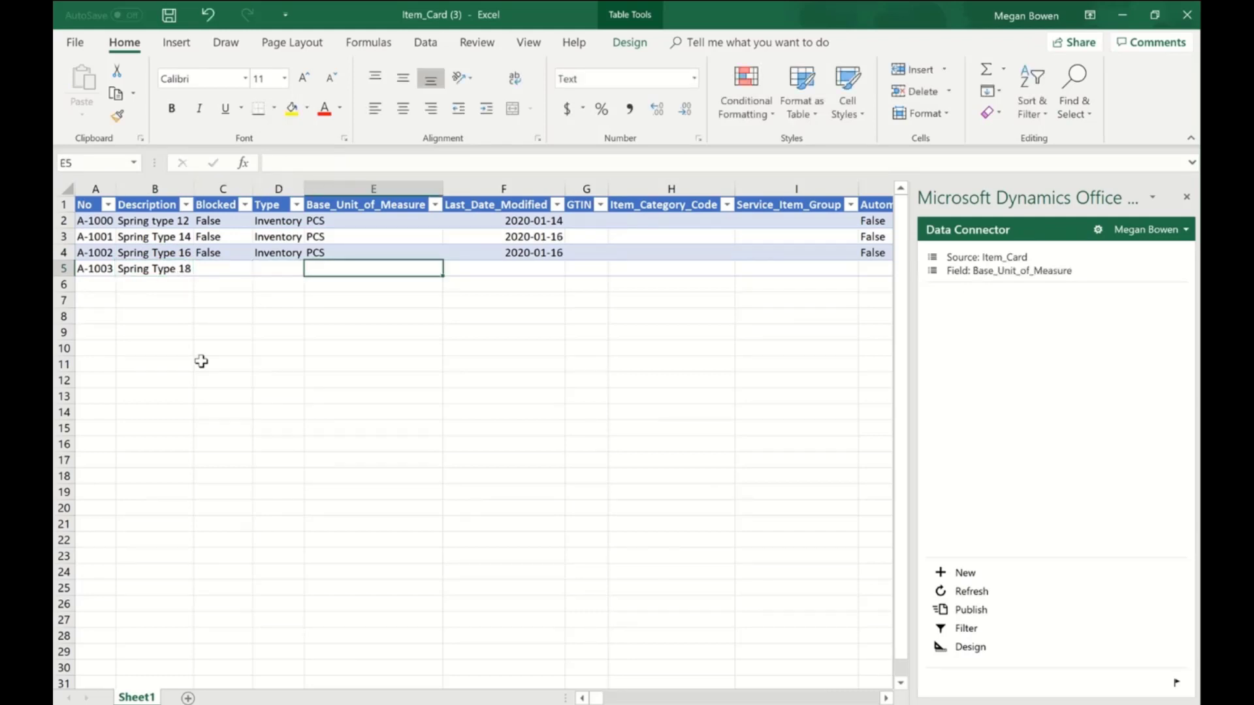
text(PCS)
key(Tab)
Step: Set the Unit_Cost of item A-1003 to 18
key(Tab)
key(Tab)
key(Tab)
key(Tab)
key(Tab)
key(Tab)
key(Tab)
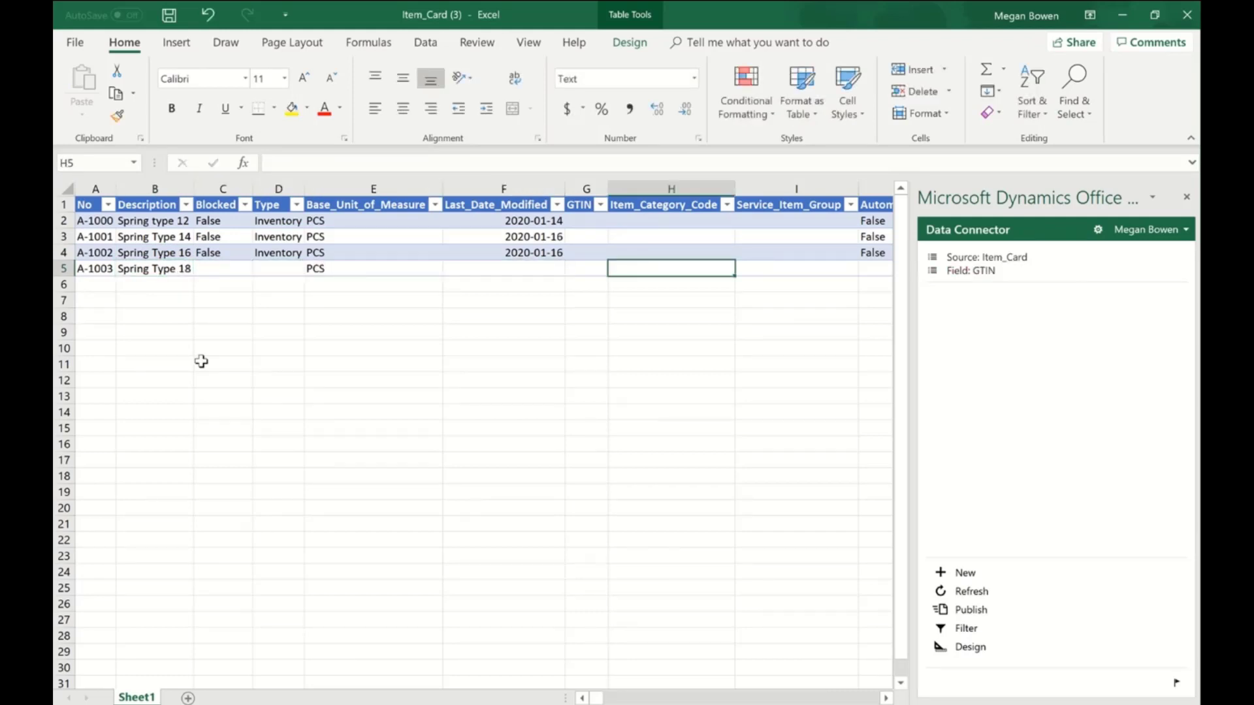
key(Tab)
key(Tab)
key(Tab)
key(Tab)
key(Tab)
key(Tab)
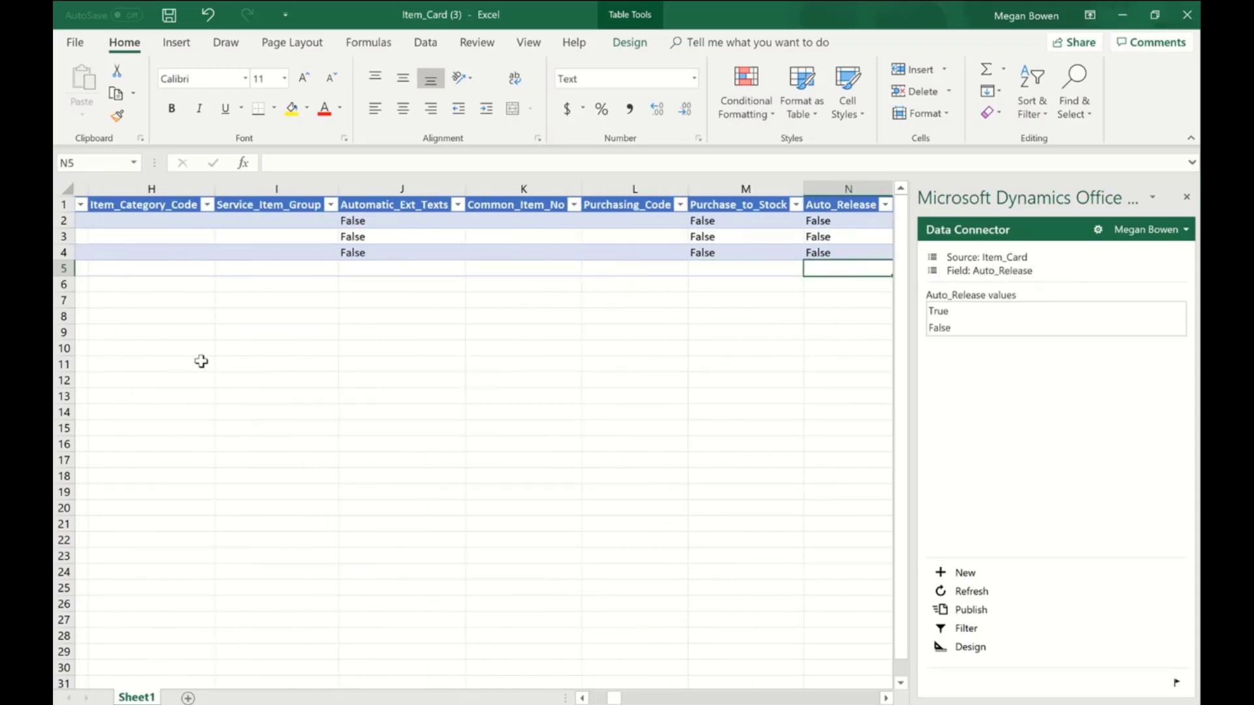
key(Tab)
key(Tab)
key(Tab)
key(Tab)
key(Tab)
key(Tab)
key(Tab)
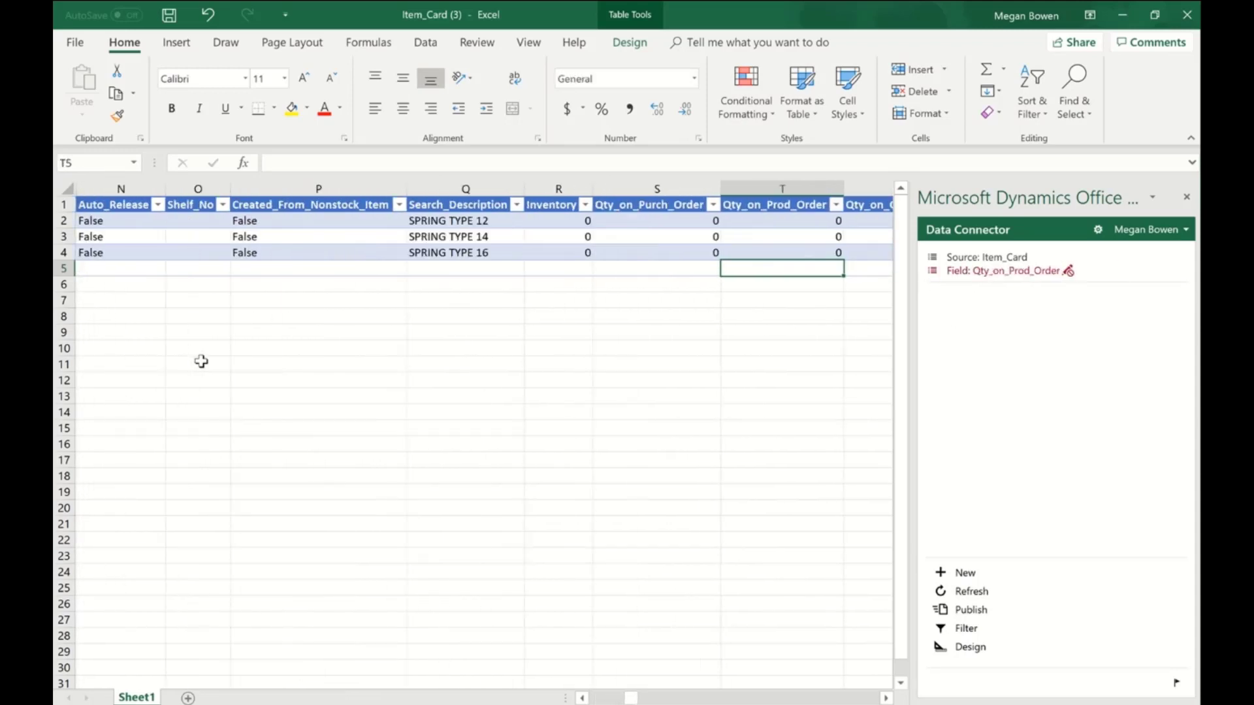
key(Tab)
key(Tab)
key(Tab)
key(Tab)
key(Tab)
key(Tab)
key(Tab)
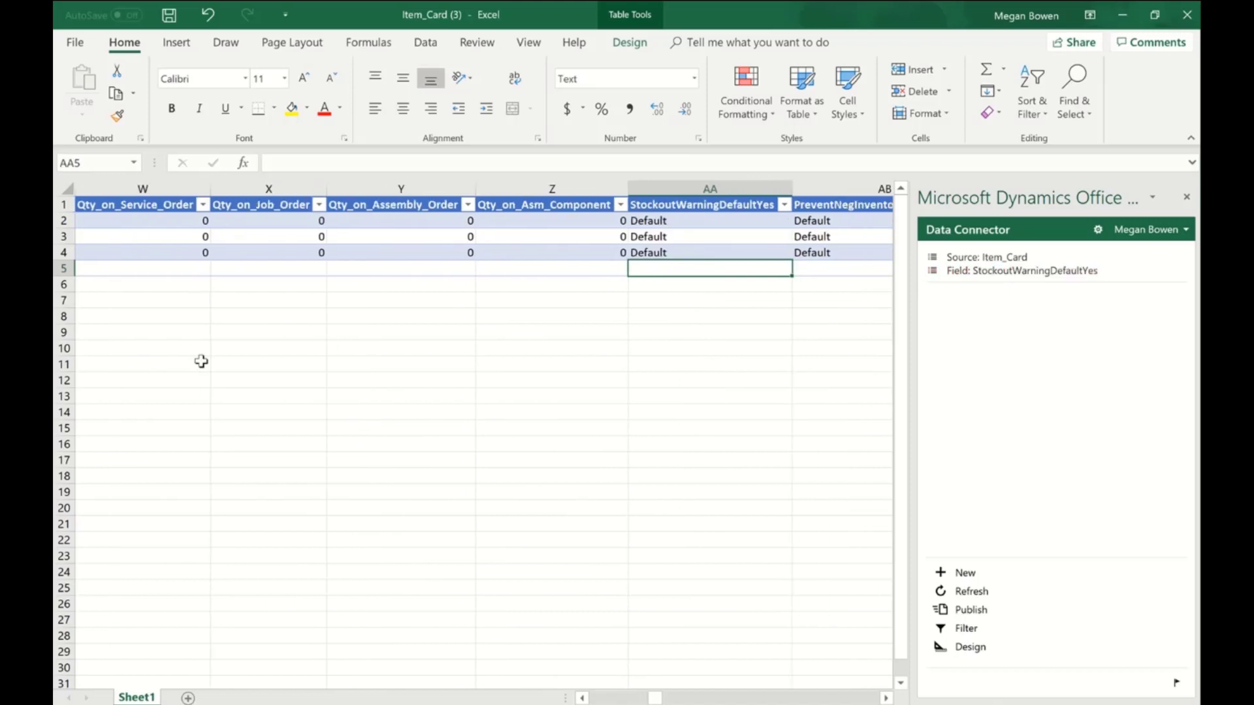
key(Tab)
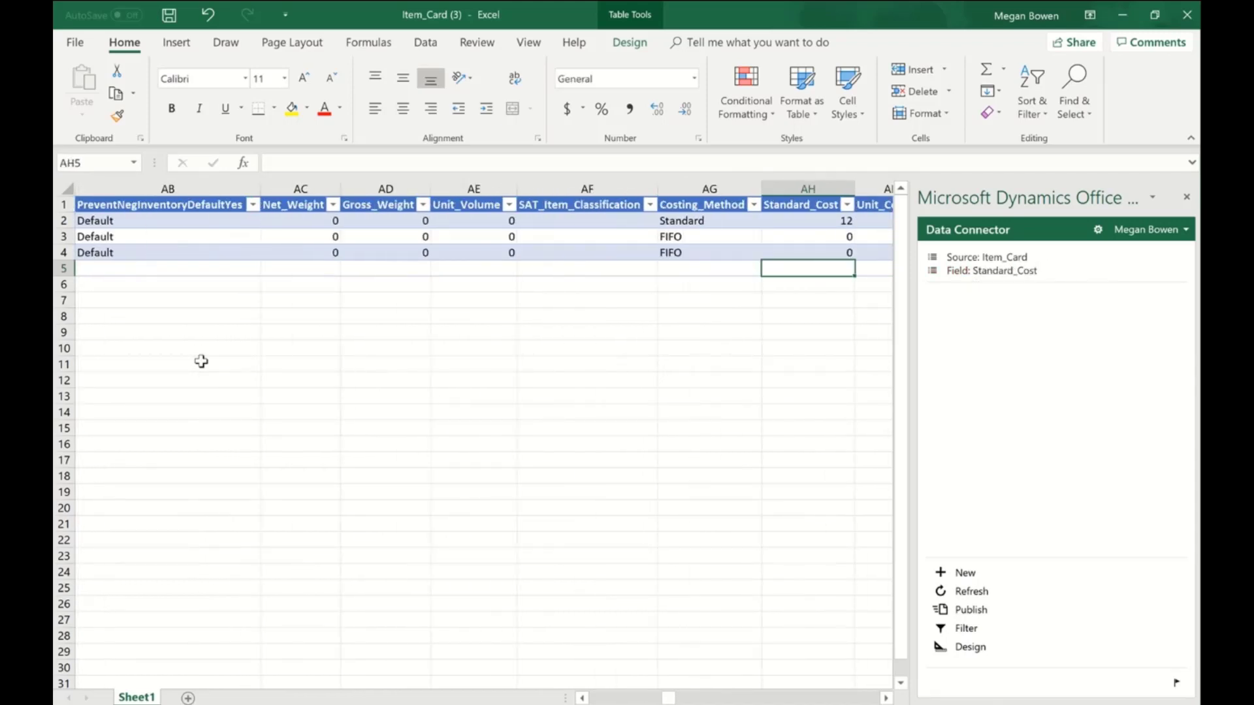
key(Tab)
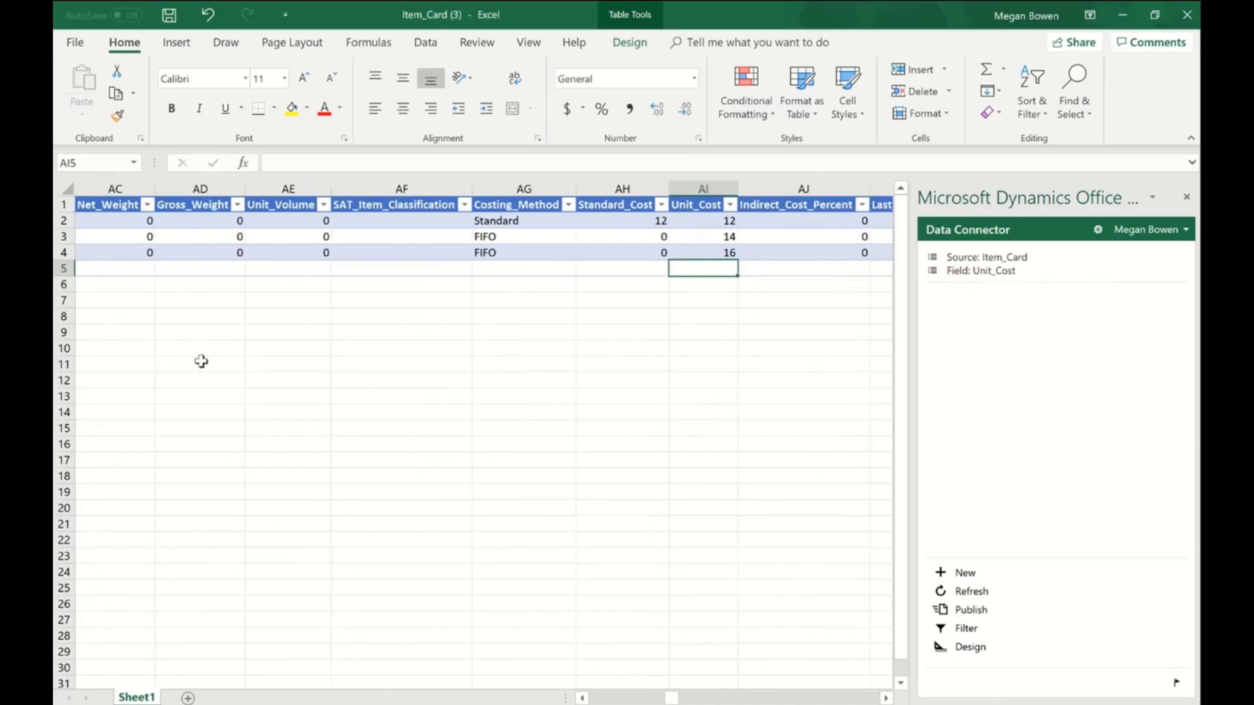
text(18)
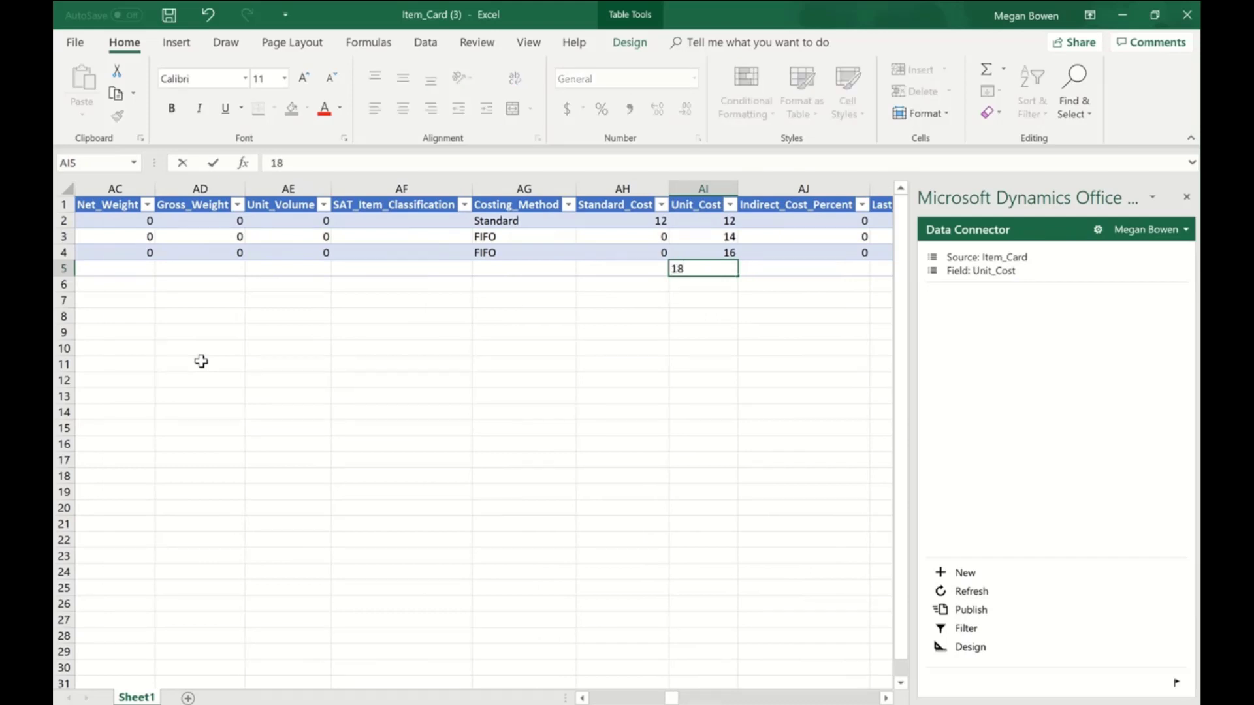
key(Tab)
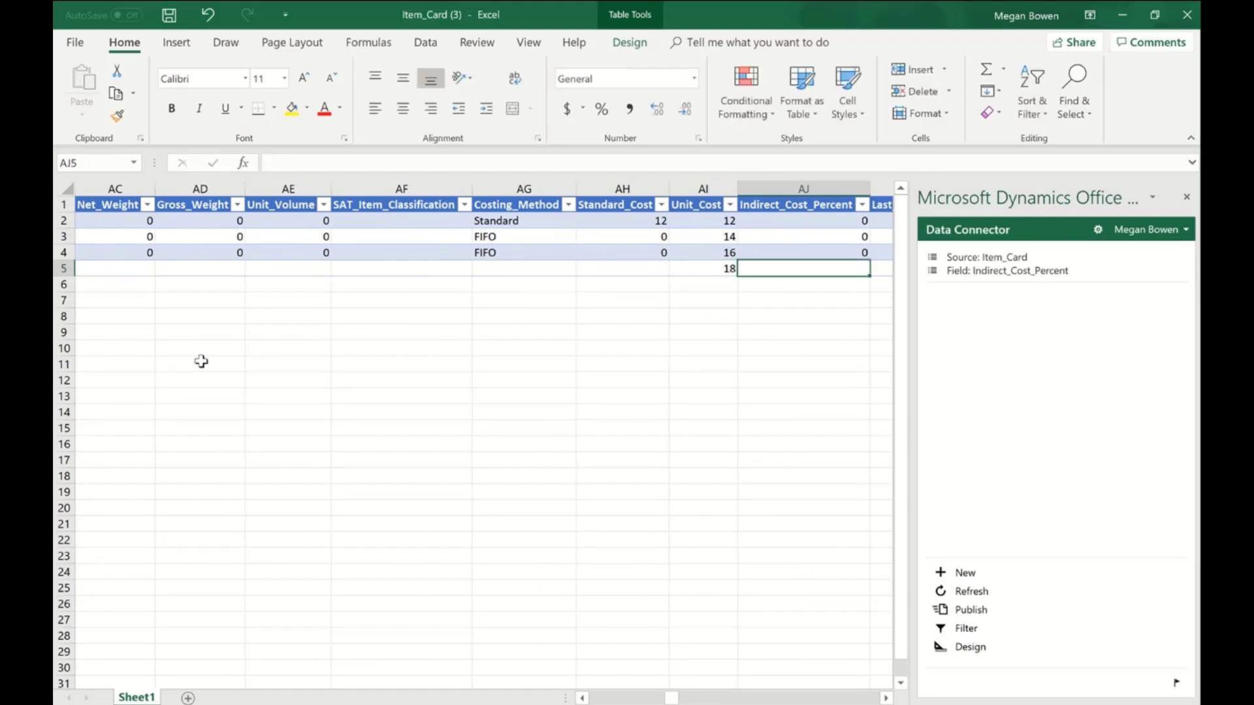
Step: Change the Unit_Cost of item A-1000 to 13 and of item A-1001 to 15
key(shift+Tab)
key(Up)
key(Up)
key(Up)
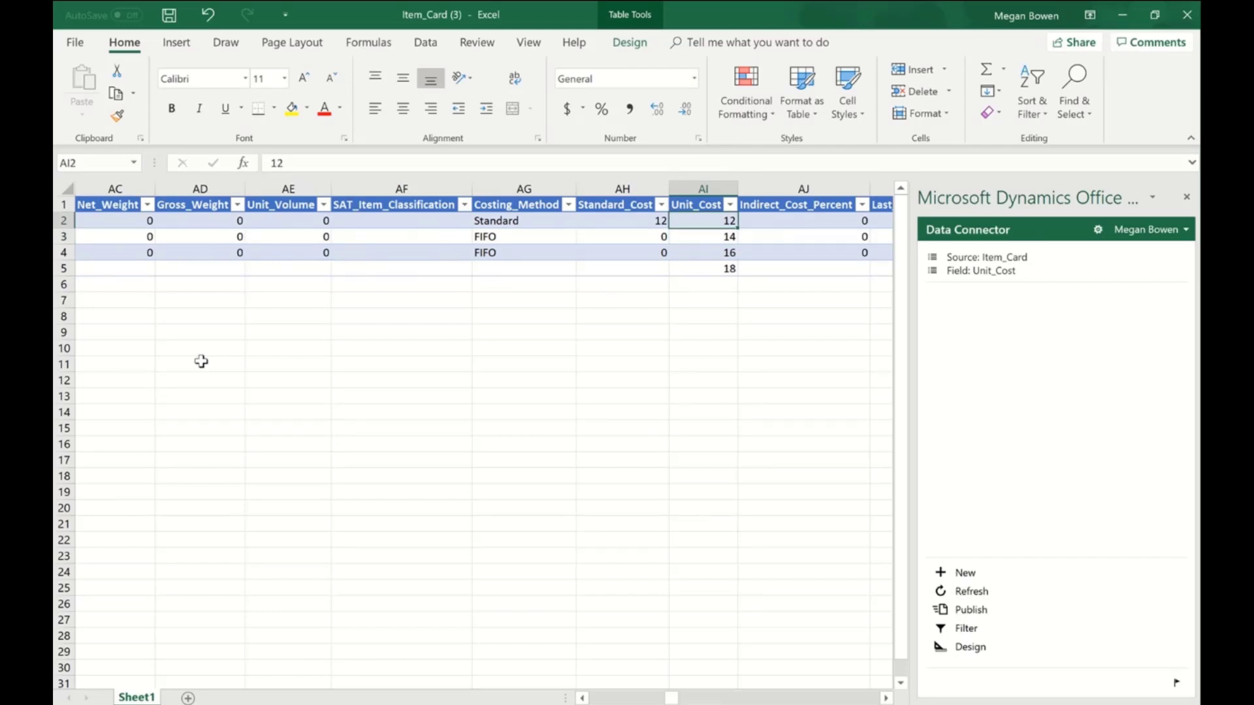
text(13)
key(Return)
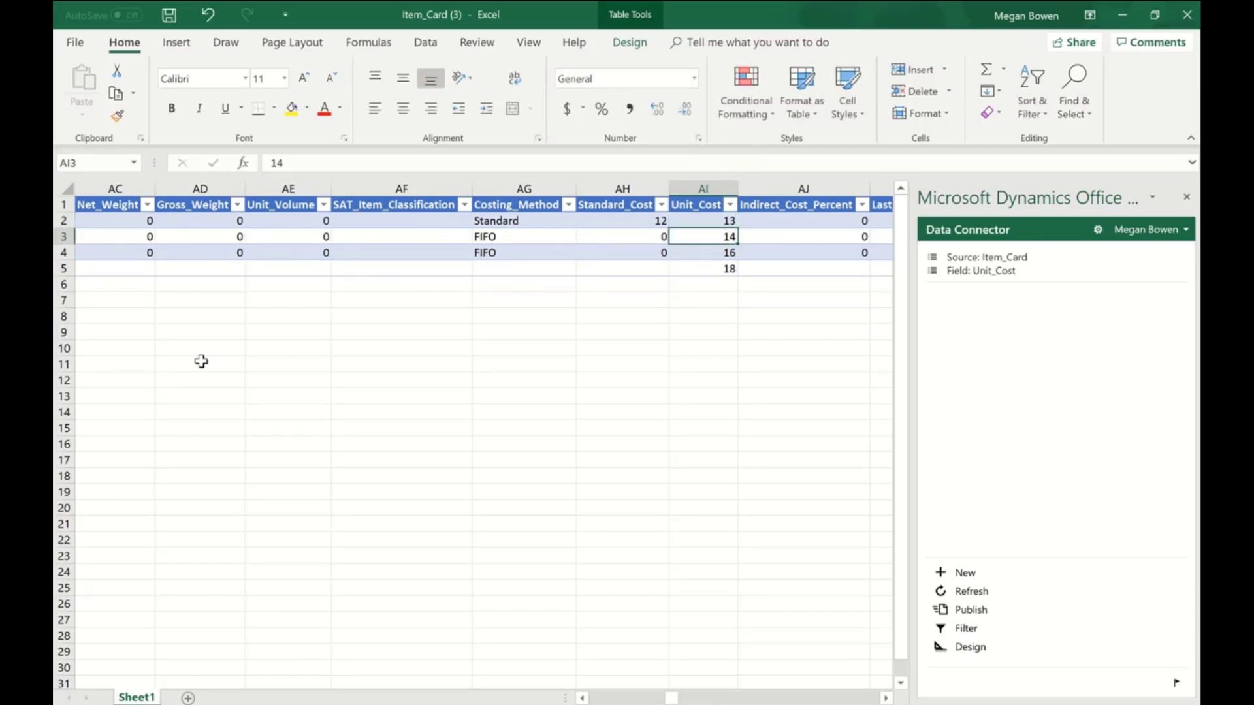
text(15)
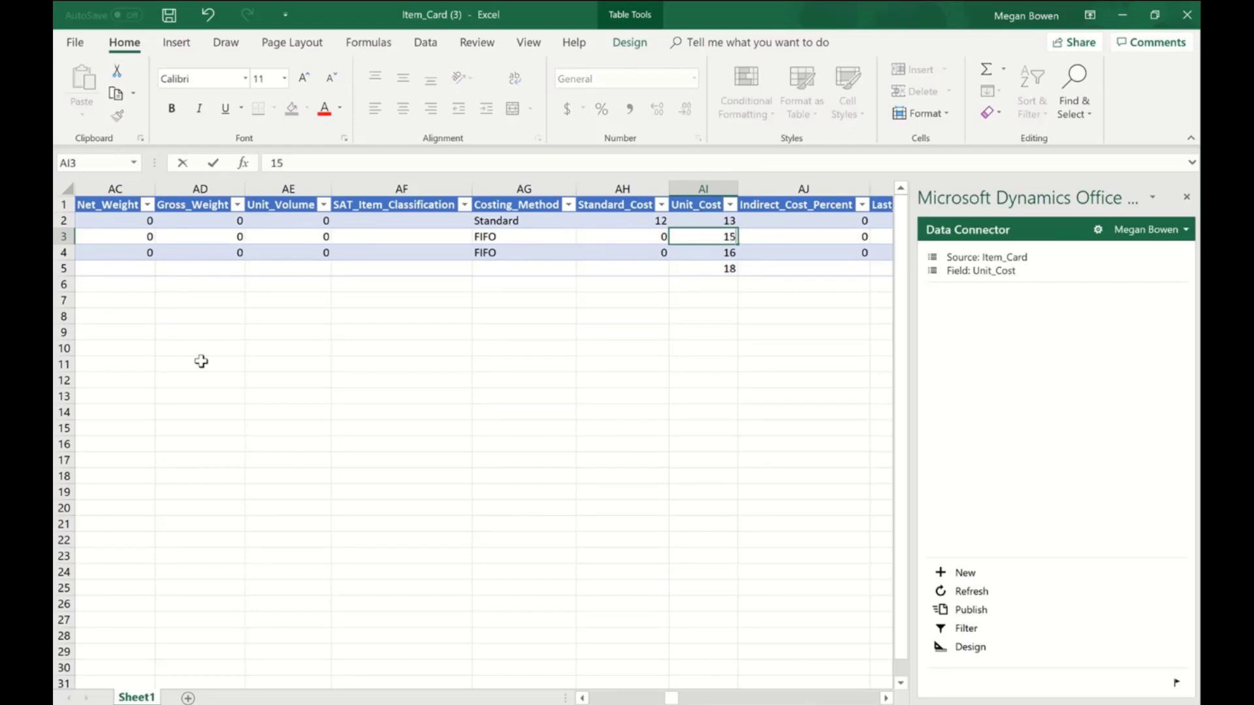
key(Return)
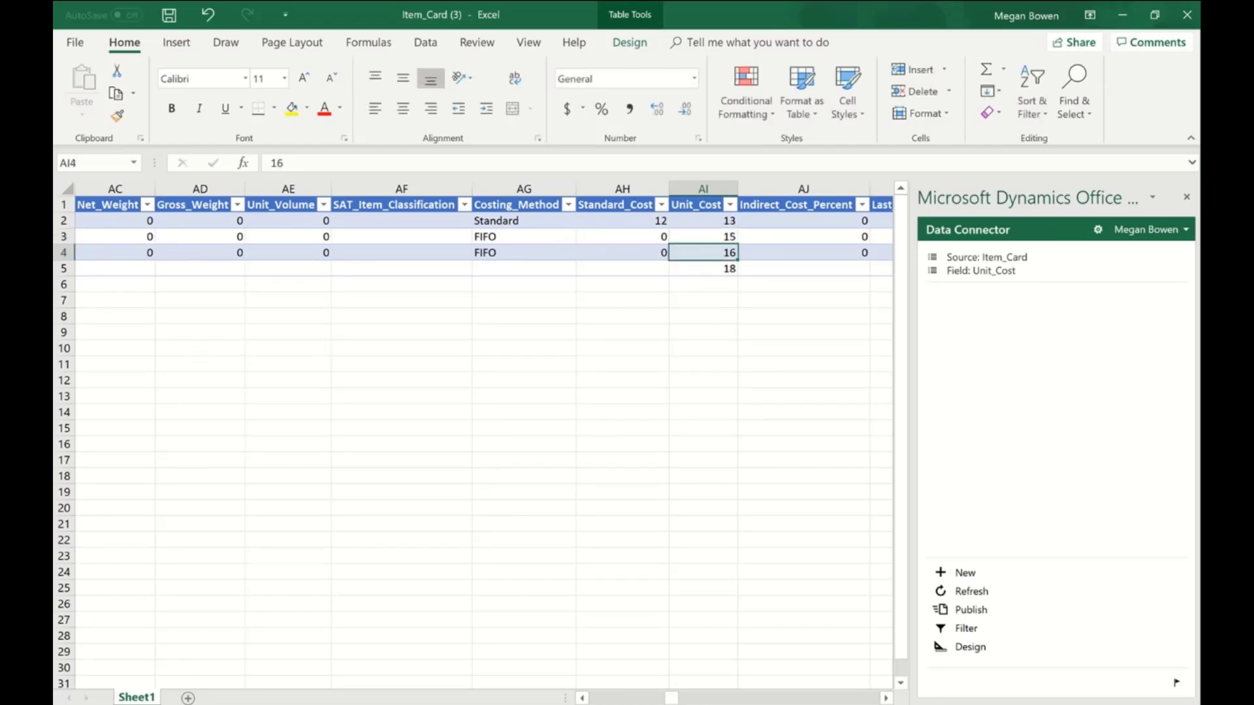
Step: Publish the item changes to Business Central and close the workbook without saving it
click(967, 613)
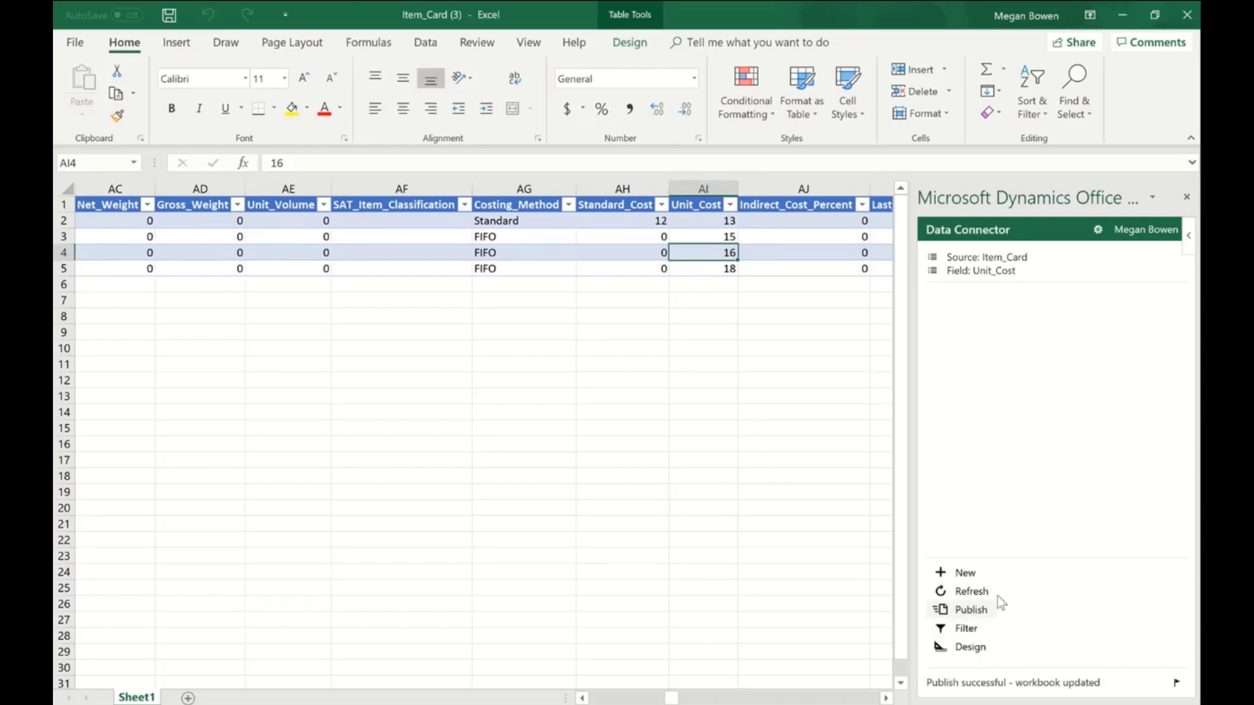
click(1185, 19)
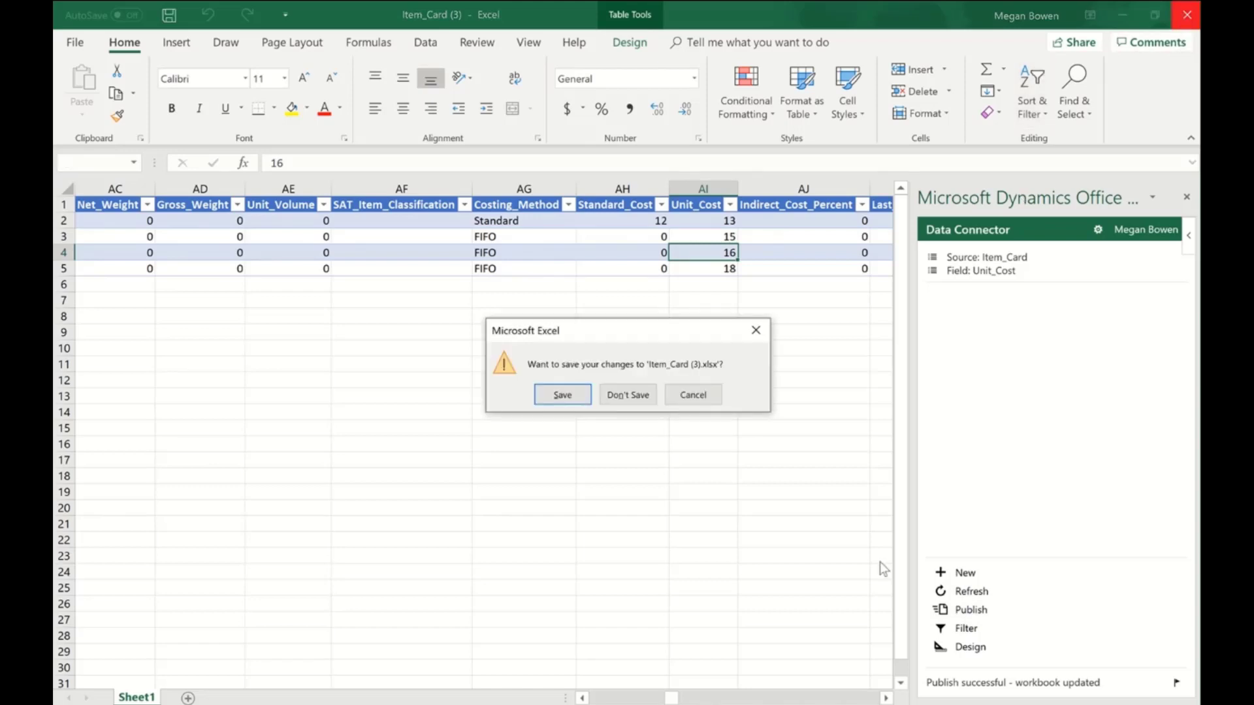
click(639, 395)
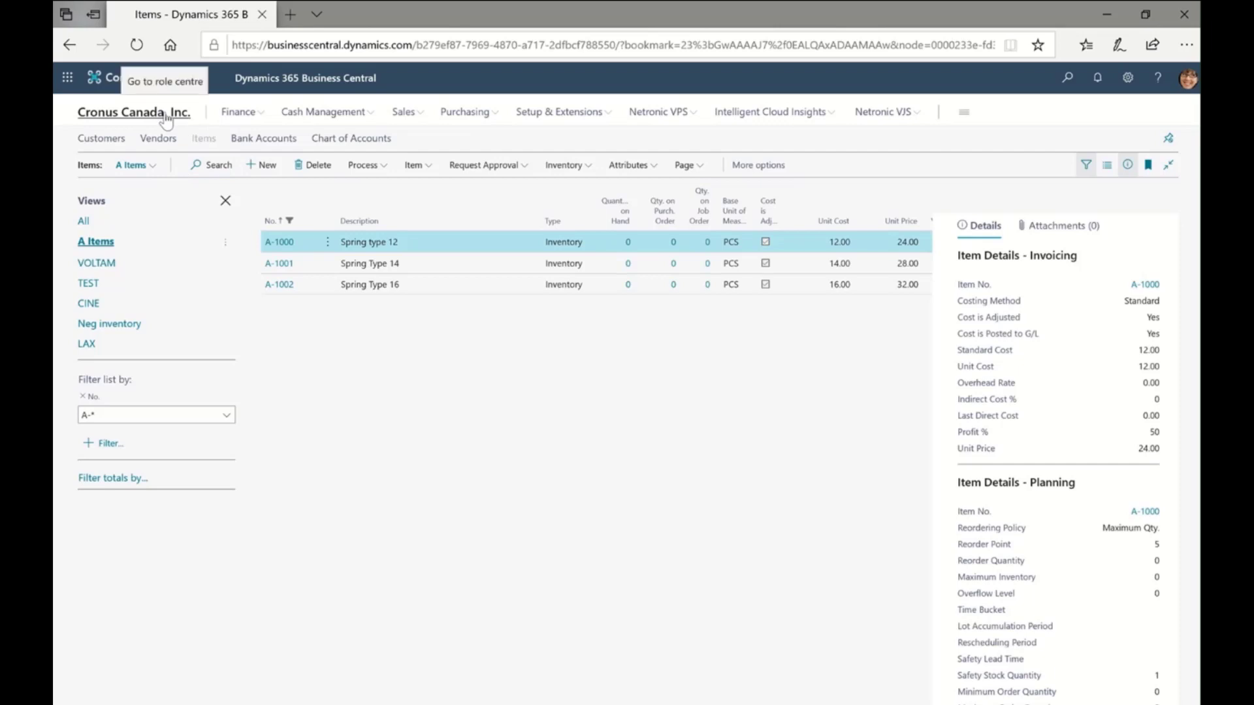
Step: Reopen the item list from the role centre and show the A Items view to check the published changes
click(166, 115)
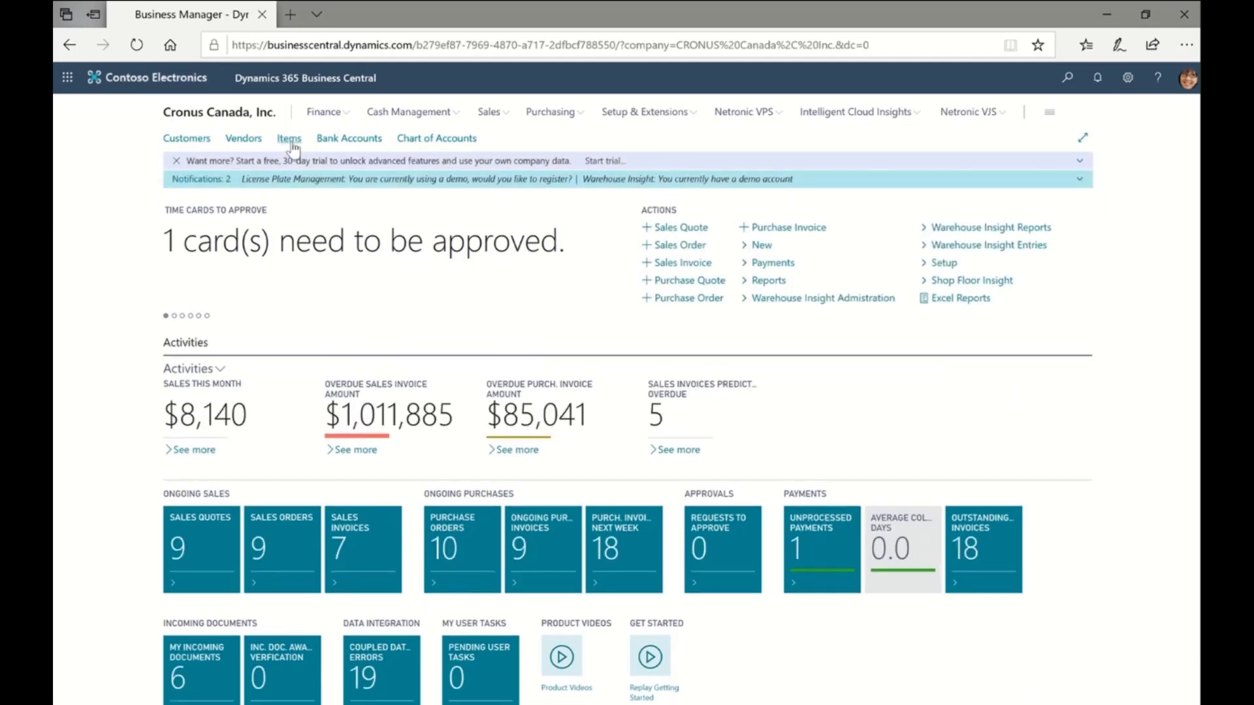
click(290, 140)
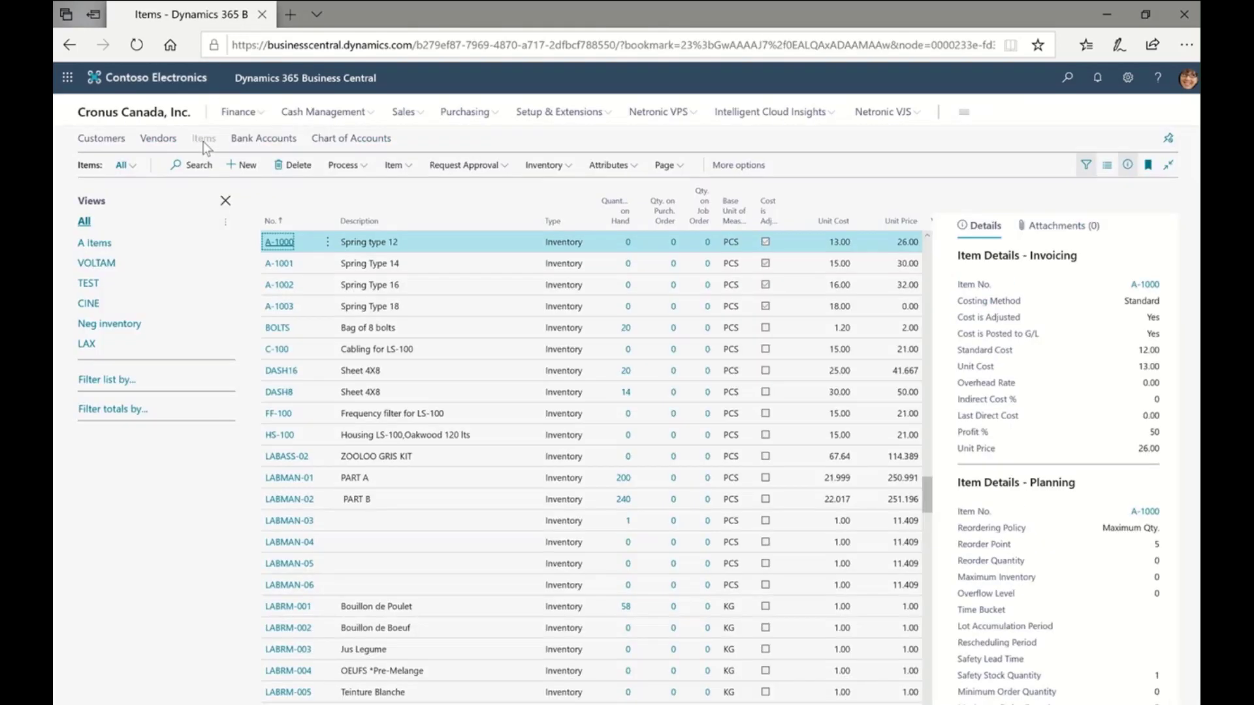
click(100, 243)
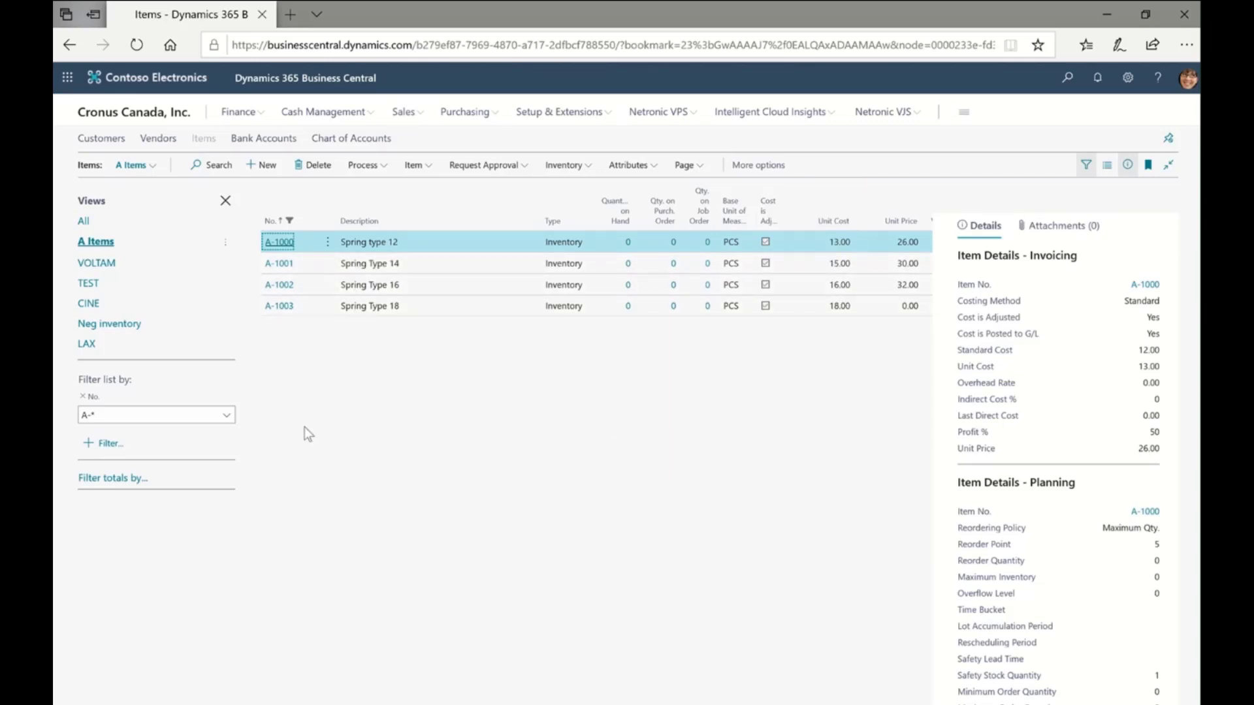
Step: Return to the role centre and look over the available Excel Reports and the general Reports groups
click(158, 118)
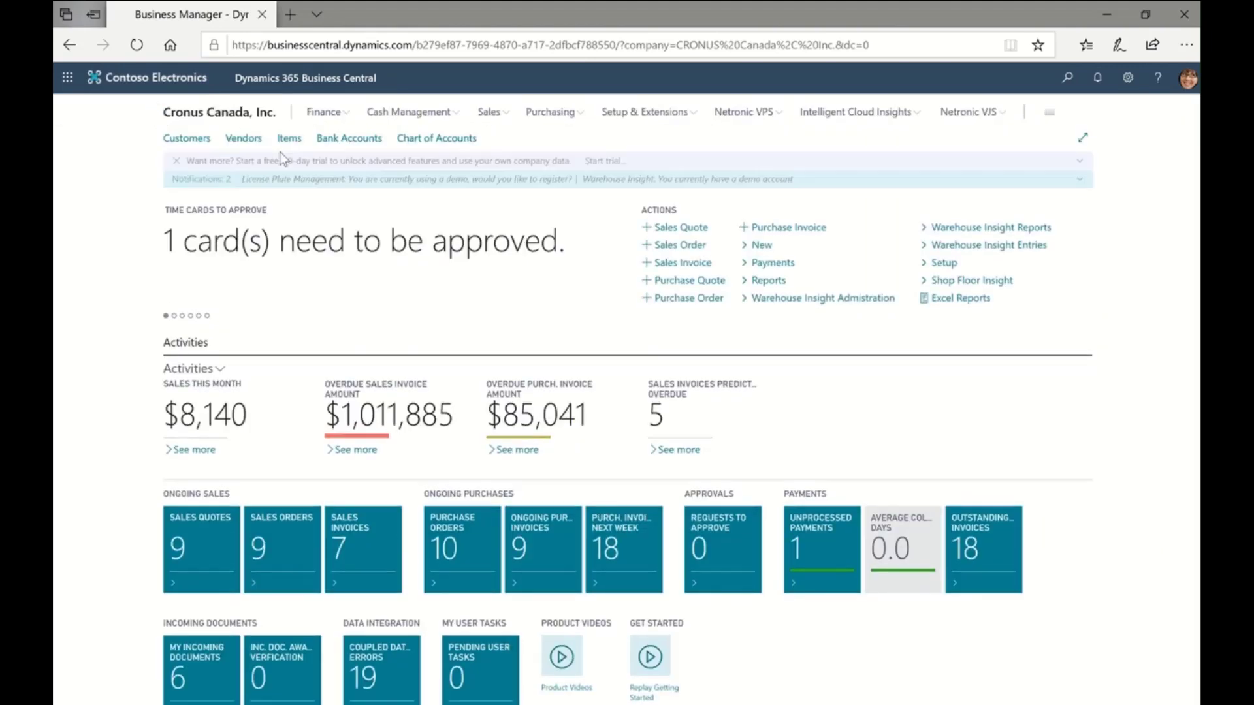
click(973, 304)
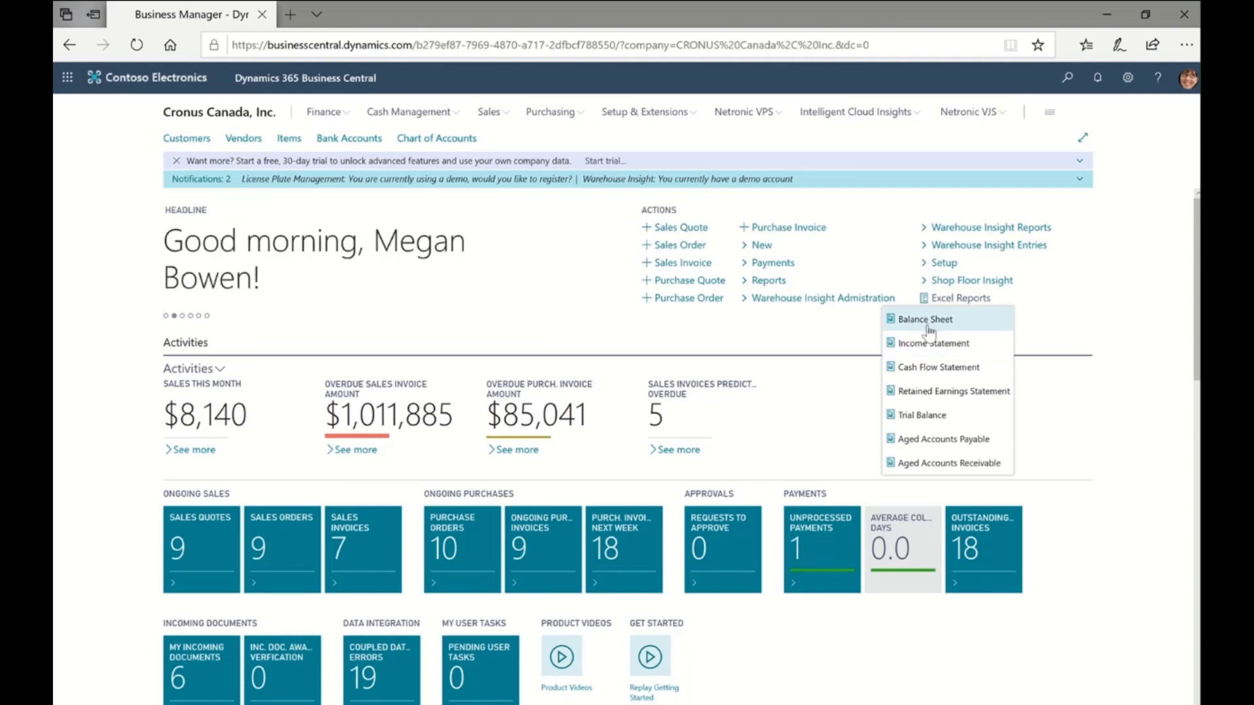
click(753, 286)
click(753, 286)
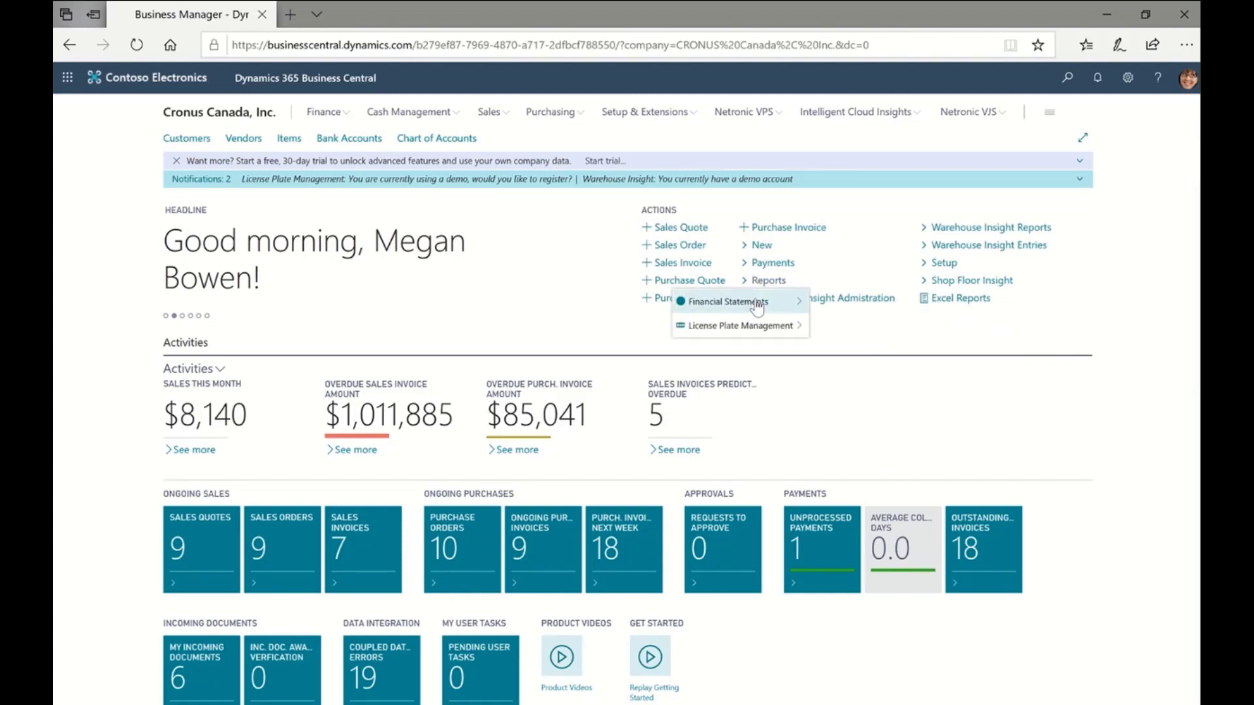
Step: Run the Balance Sheet Excel report from the role centre and open the downloaded ExcelTemplateBalanceSheet.xltm file in Excel
click(988, 308)
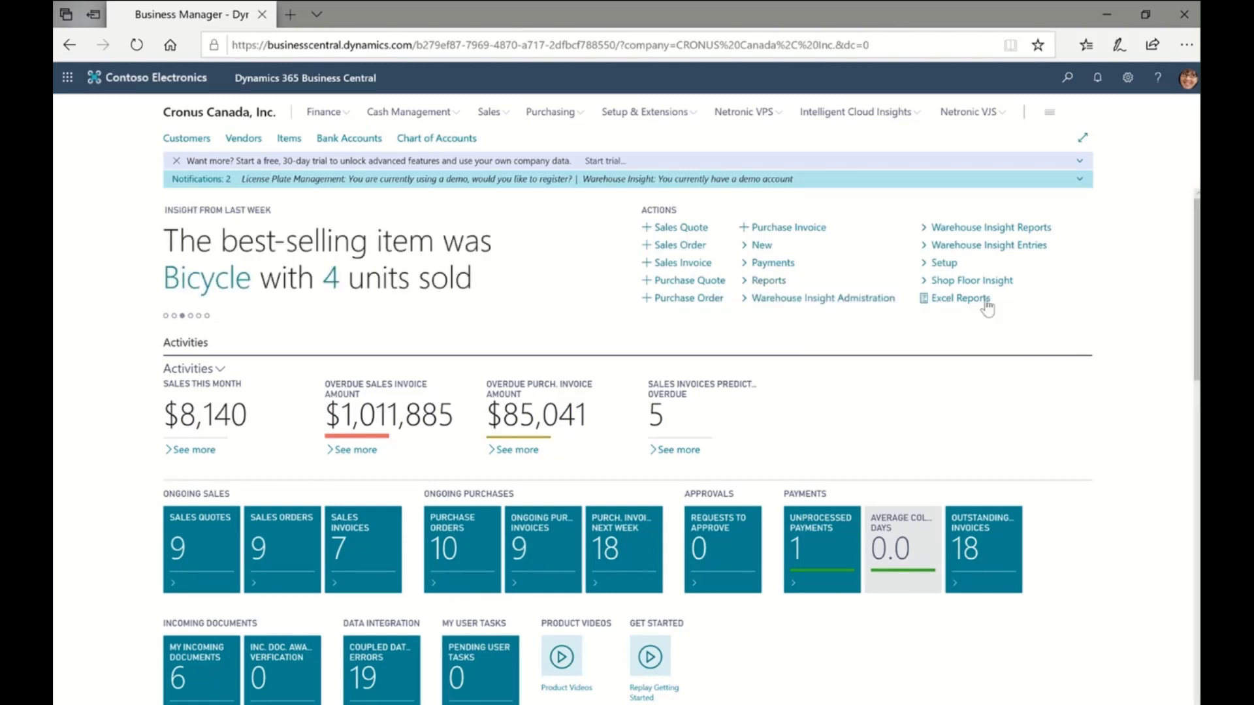
click(987, 306)
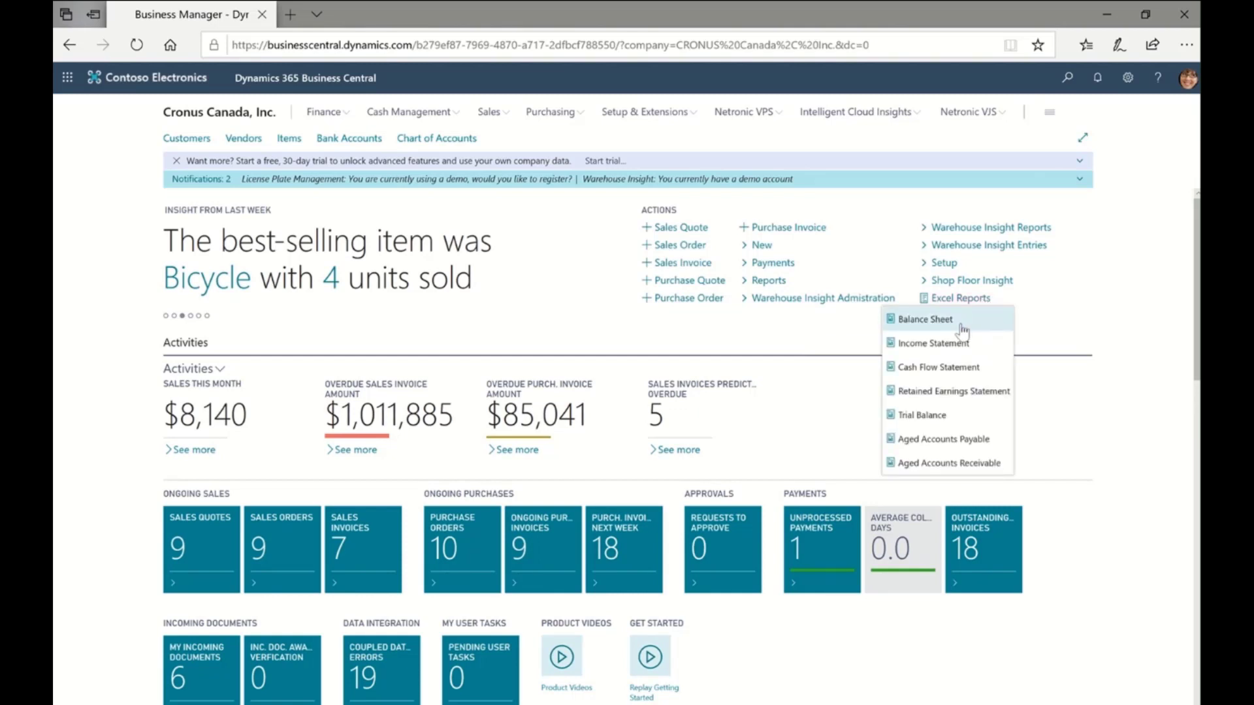
click(962, 324)
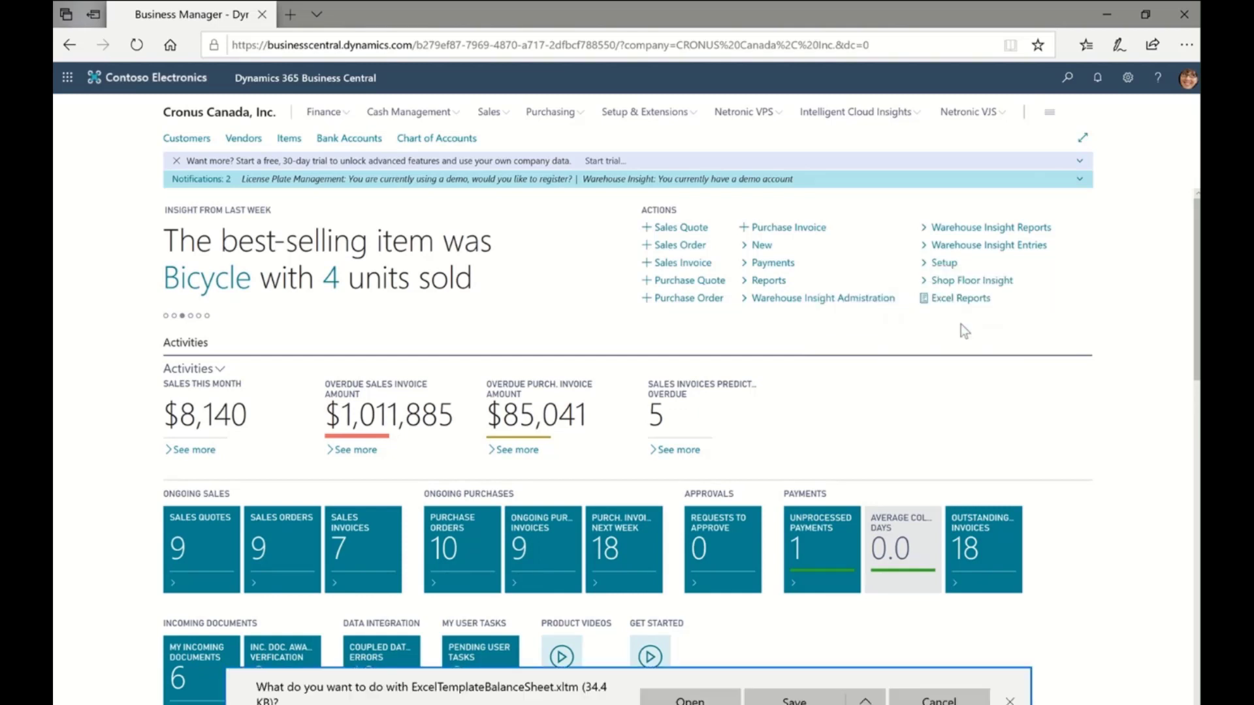
click(690, 699)
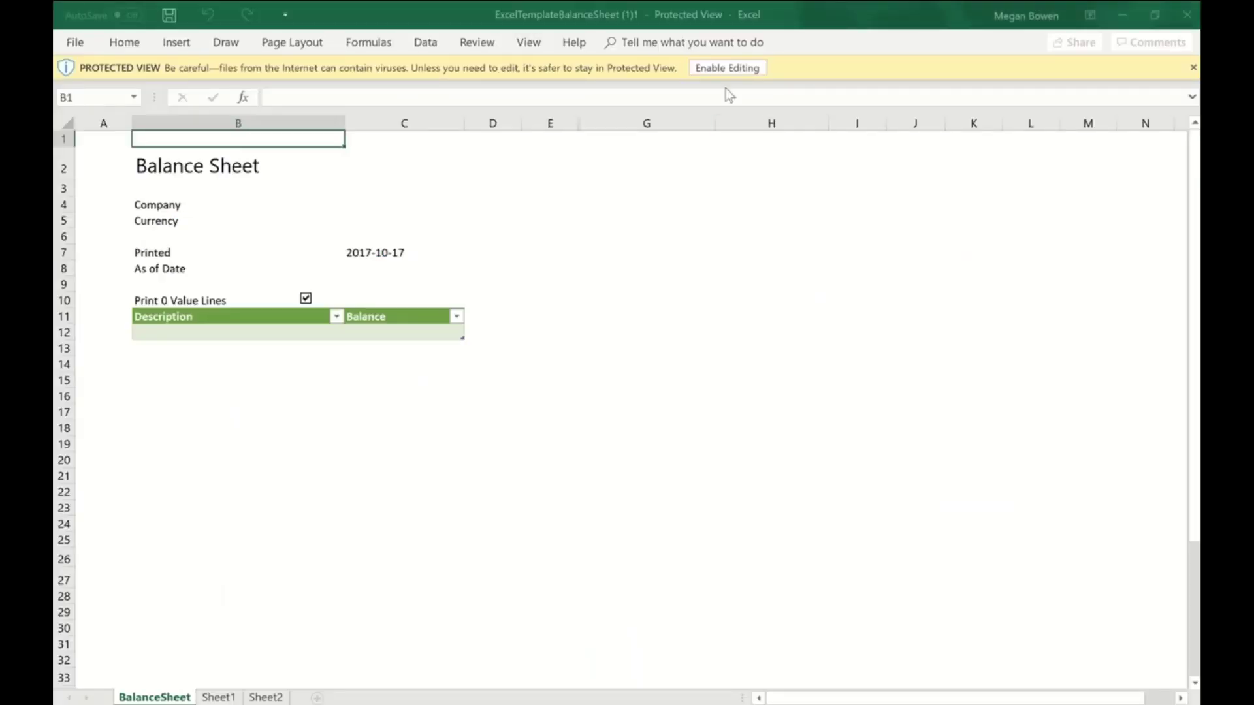
Step: Enable editing and the macro content in the balance sheet workbook, and review the report through its equity section
click(729, 68)
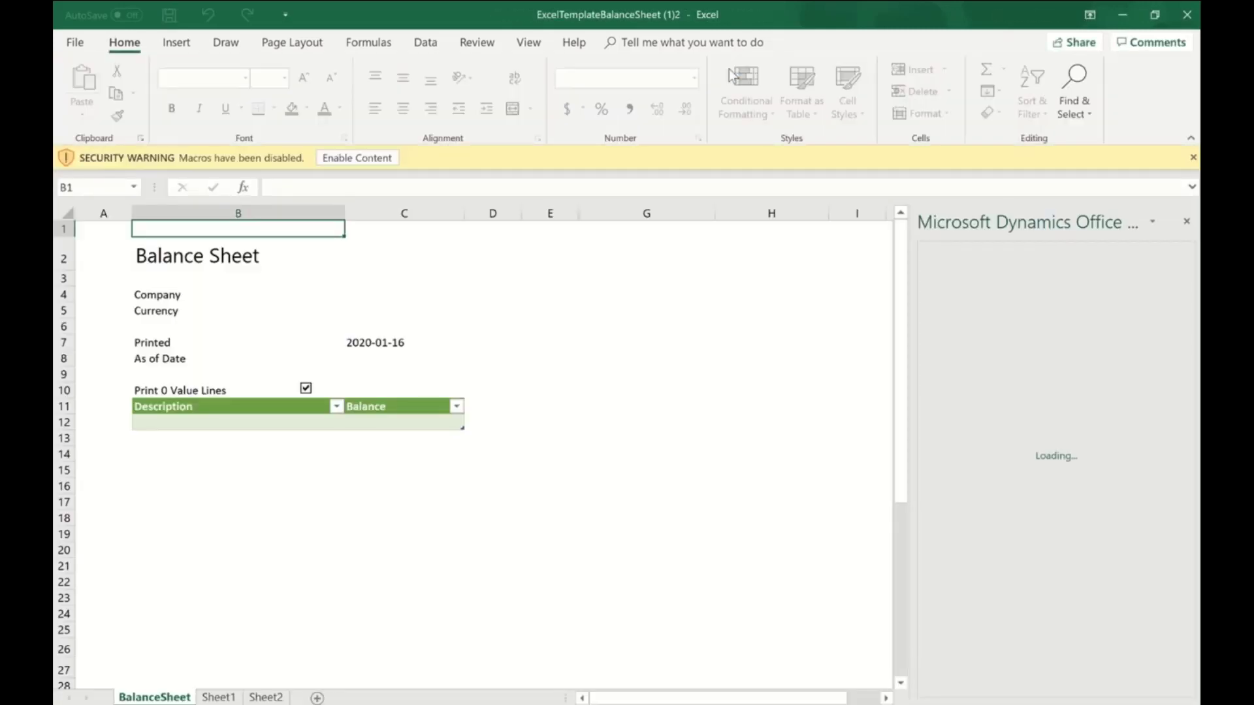
click(341, 158)
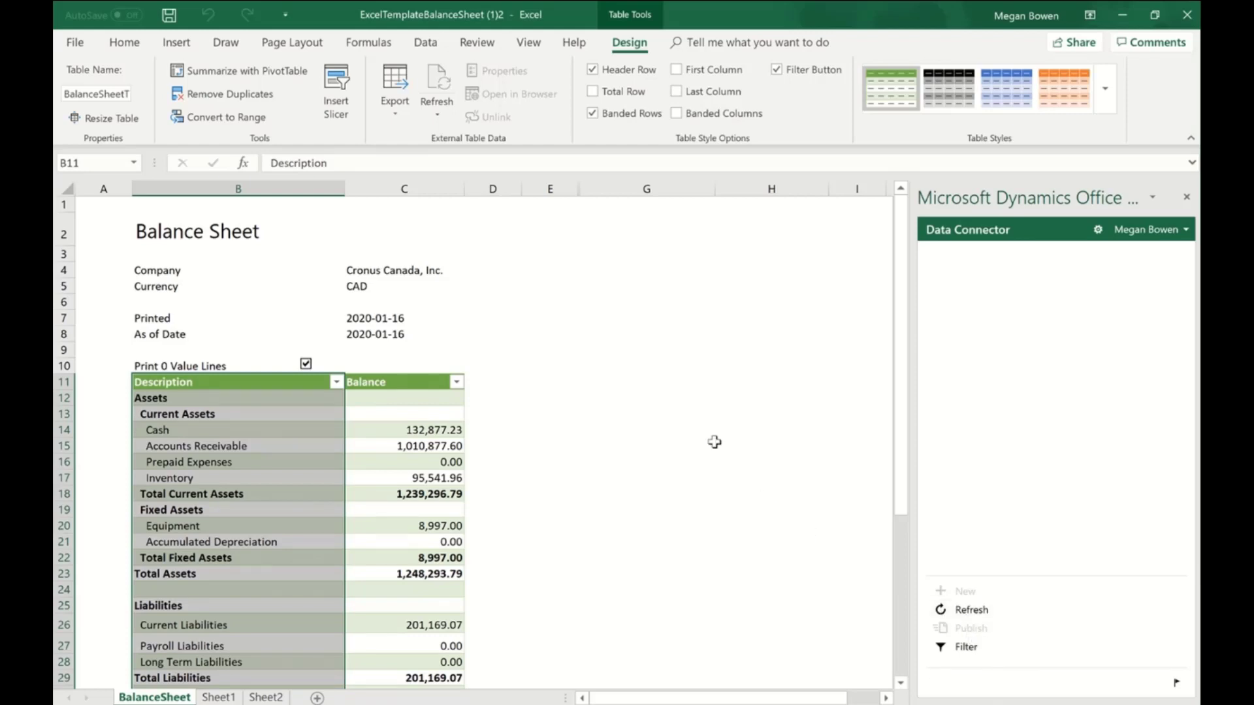
scroll(710, 441, down, 7)
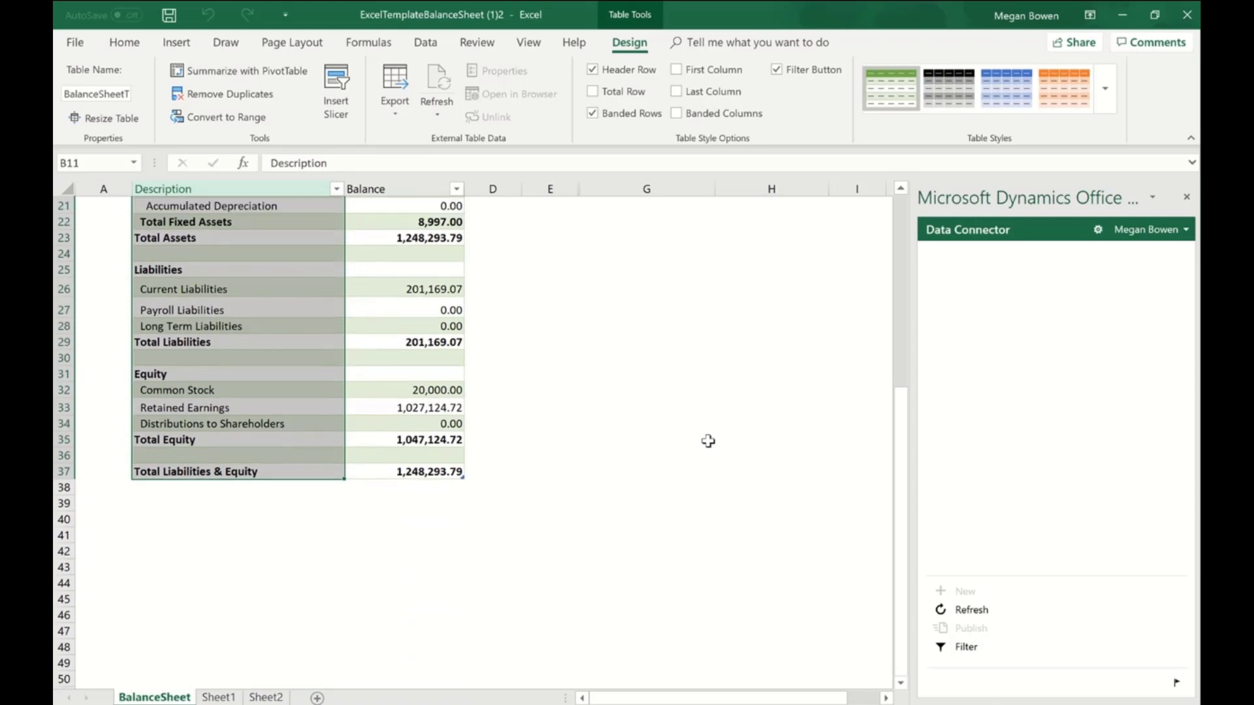
scroll(708, 441, up, 7)
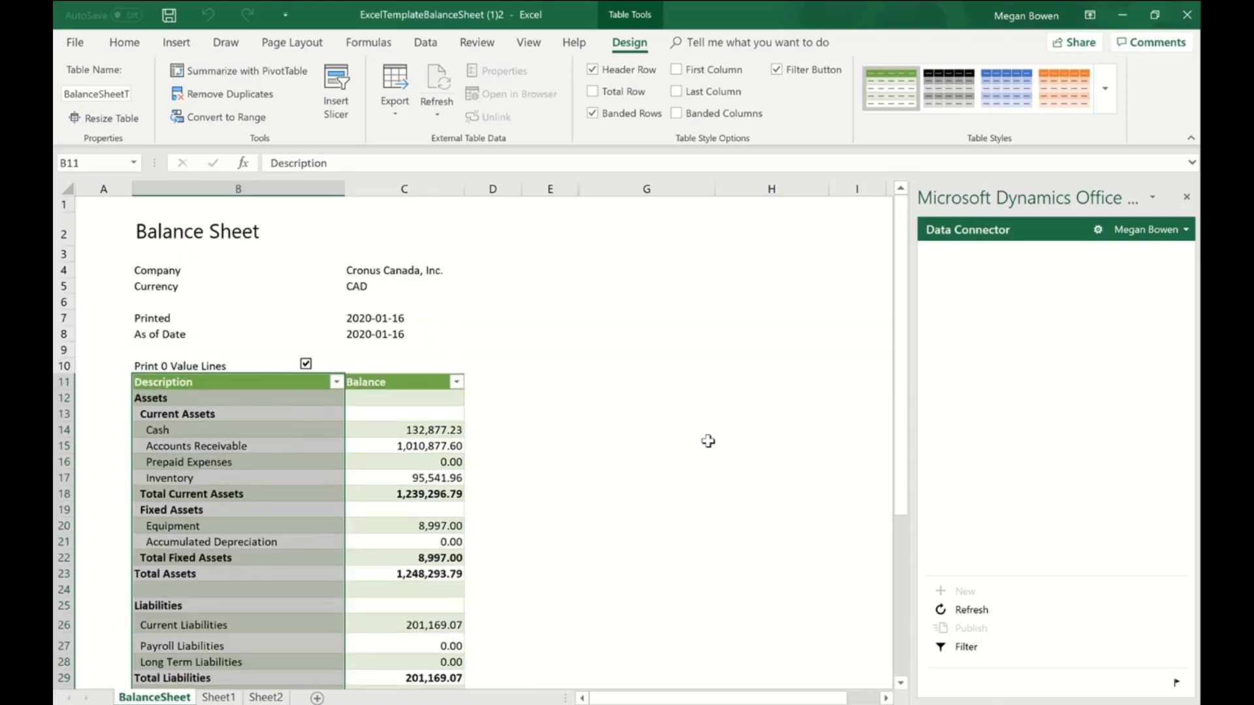